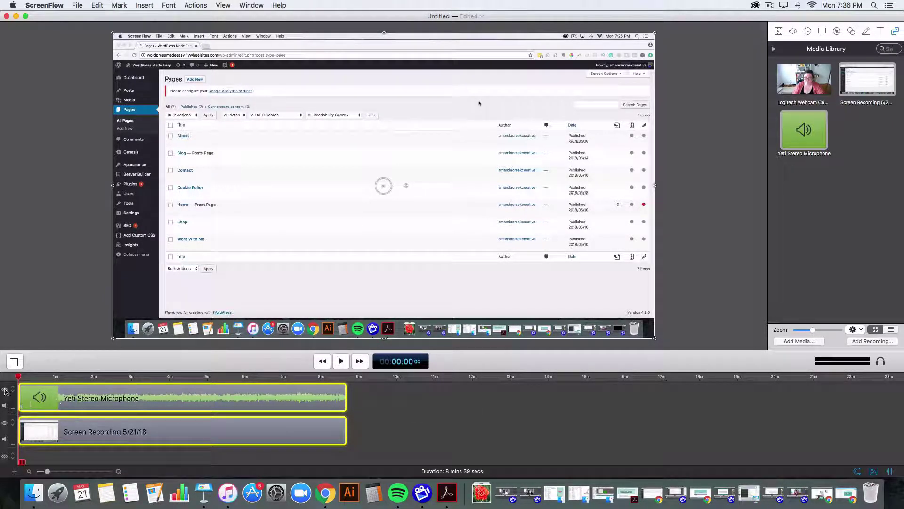
- Try adding the Logitech Webcam C930e clip to the timeline at about 11 minutes, and delete it again
{"action": "mouse_move", "coordinate": [19, 376]}
{"action": "left_mouse_down"}
{"action": "mouse_move", "coordinate": [258, 376]}
{"action": "mouse_move", "coordinate": [14, 377]}
{"action": "left_mouse_up"}
{"action": "left_click_drag", "start_coordinate": [809, 88], "coordinate": [422, 406]}
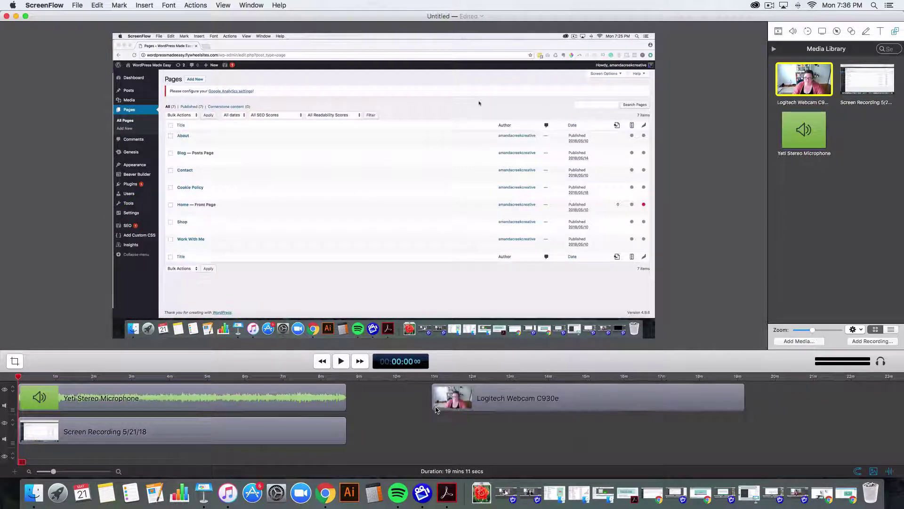
{"action": "left_click", "coordinate": [536, 401]}
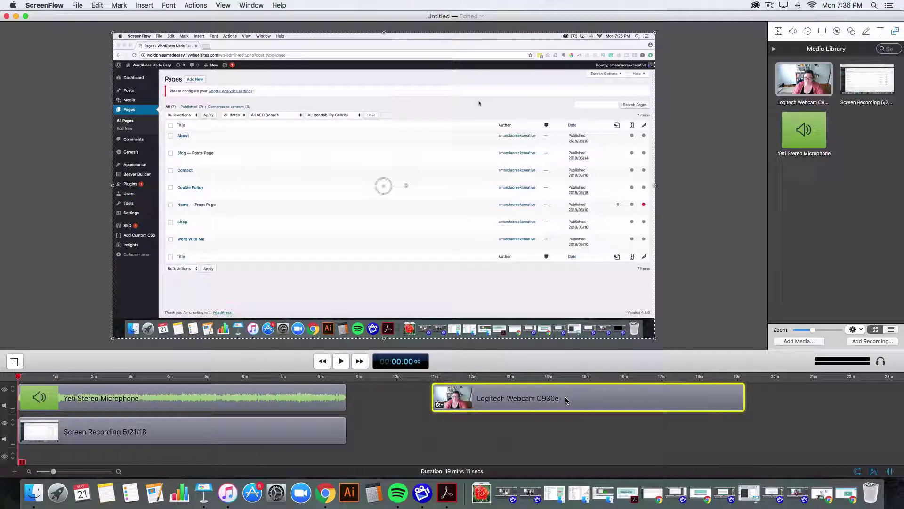
{"action": "key", "text": "Delete"}
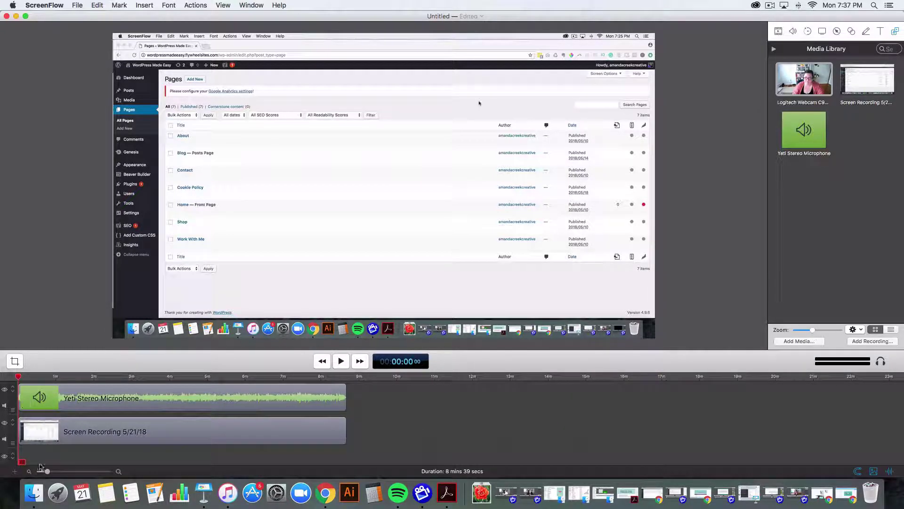
- Split the microphone and screen recording clips together at 8 minutes 38 seconds, just after the last speech in the waveform
{"action": "mouse_move", "coordinate": [47, 471]}
{"action": "left_mouse_down"}
{"action": "mouse_move", "coordinate": [66, 471]}
{"action": "mouse_move", "coordinate": [54, 471]}
{"action": "left_mouse_up"}
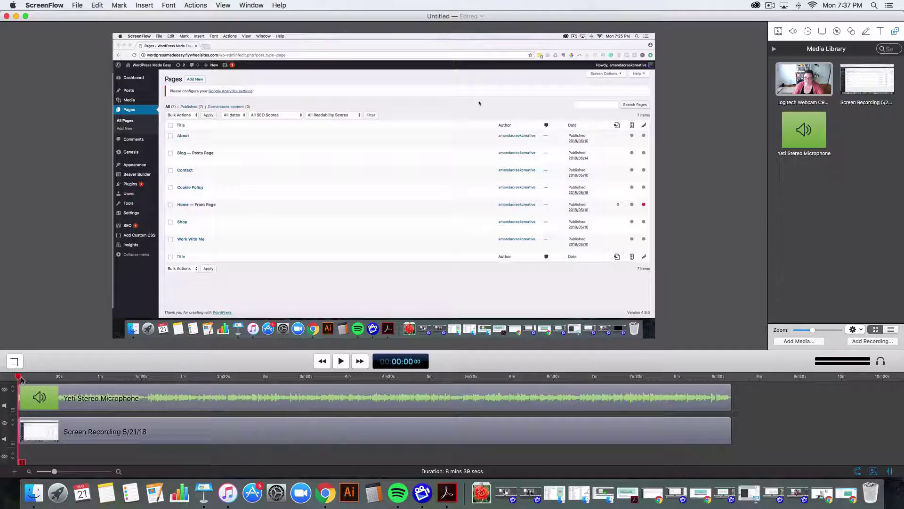
{"action": "left_click_drag", "start_coordinate": [18, 377], "coordinate": [144, 379]}
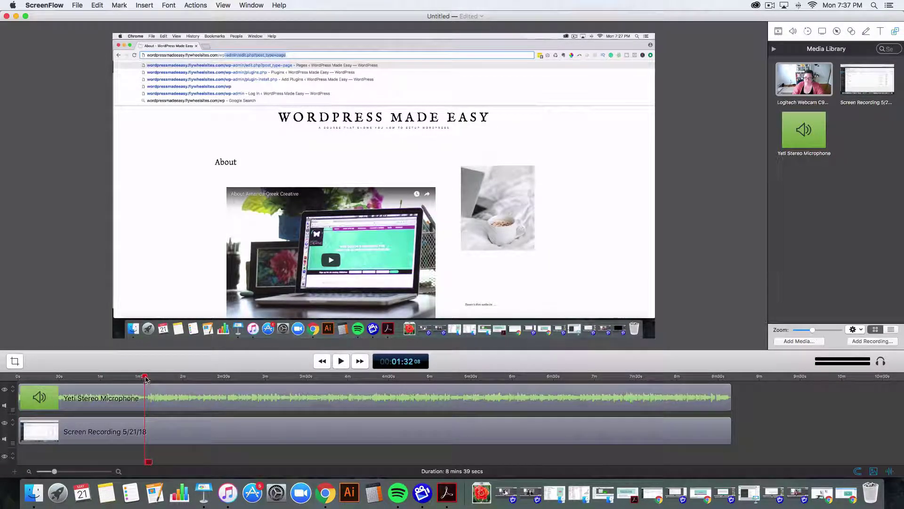
{"action": "left_click", "coordinate": [454, 377]}
{"action": "left_click_drag", "start_coordinate": [455, 378], "coordinate": [727, 379]}
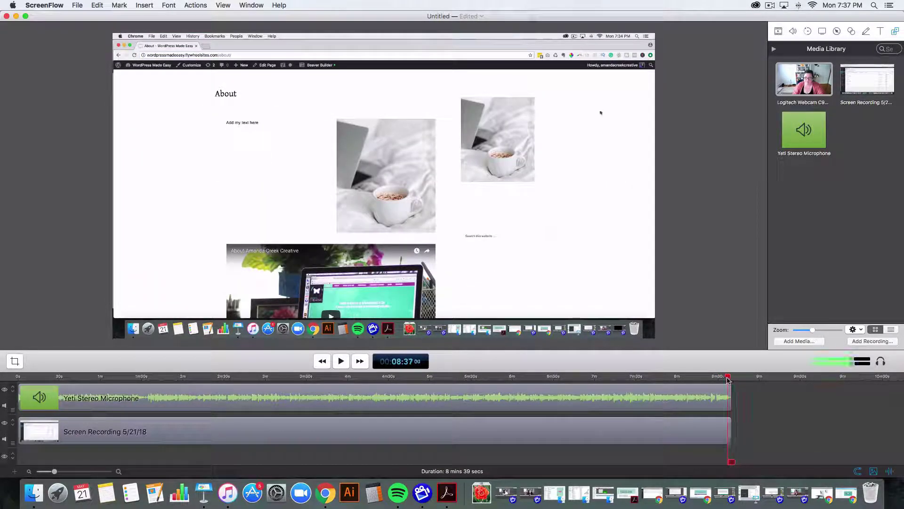
{"action": "left_click_drag", "start_coordinate": [54, 472], "coordinate": [88, 473]}
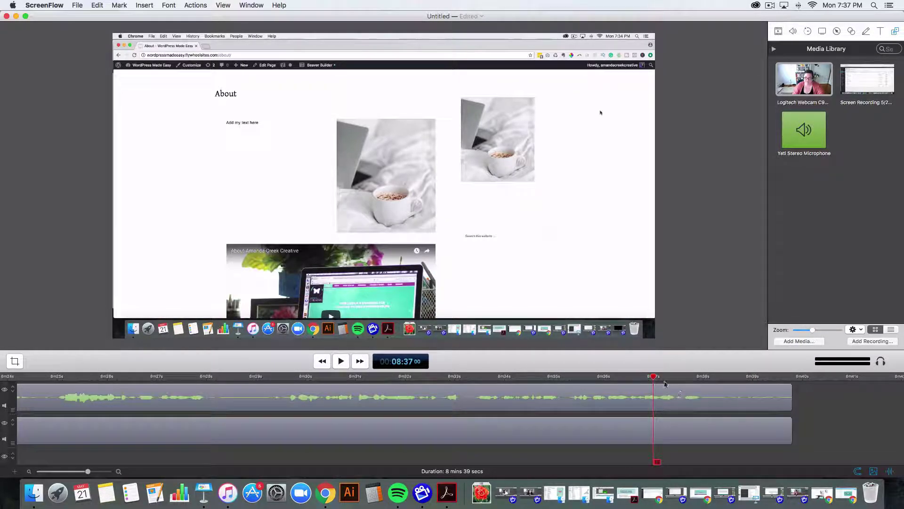
{"action": "left_click_drag", "start_coordinate": [654, 379], "coordinate": [703, 379]}
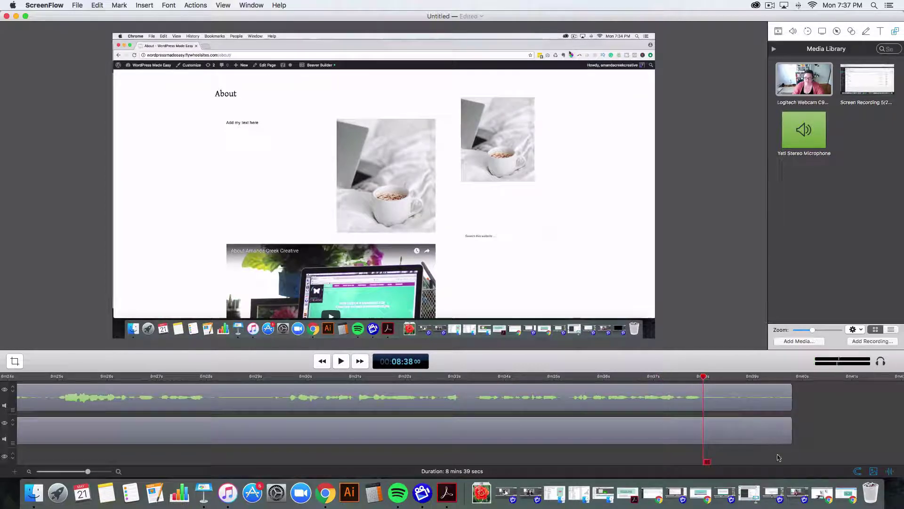
{"action": "left_click_drag", "start_coordinate": [767, 457], "coordinate": [728, 388]}
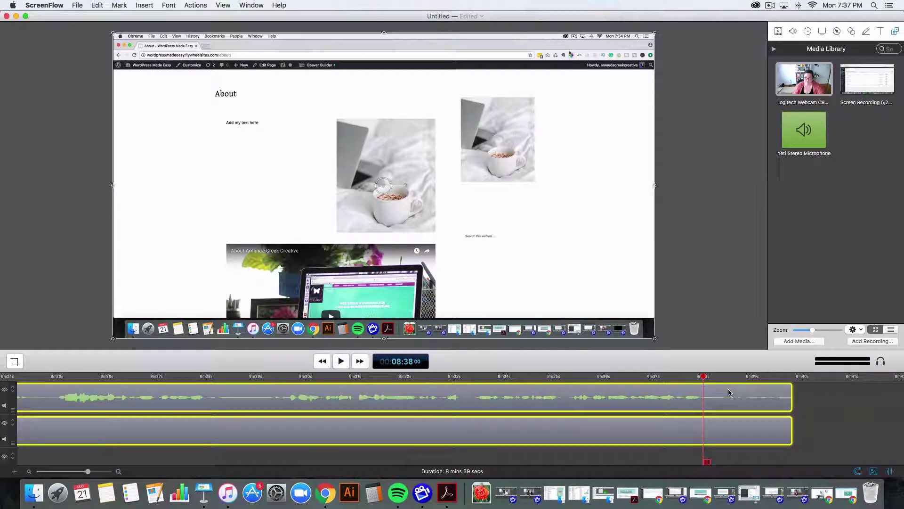
{"action": "key", "text": "t"}
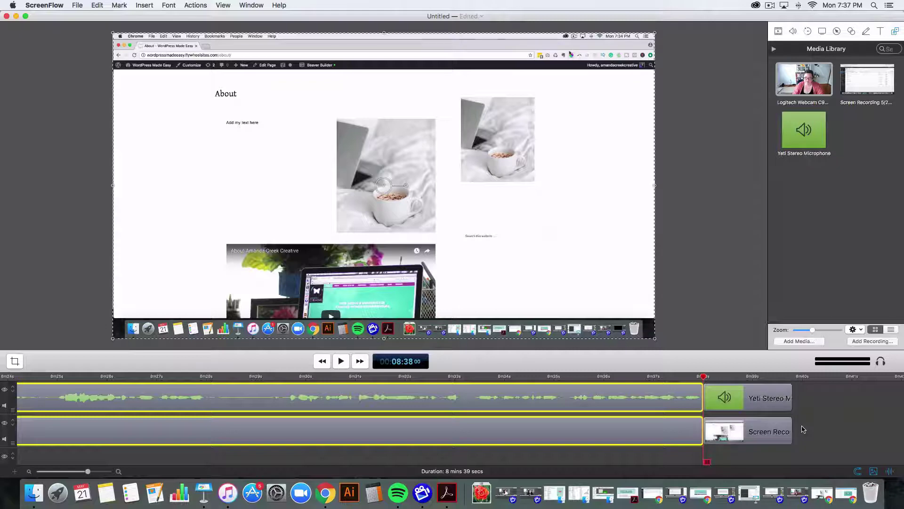
- Delete the leftover microphone and screen recording segments after the 8:38 cut, and return to the start of the timeline
{"action": "left_click_drag", "start_coordinate": [802, 447], "coordinate": [738, 396]}
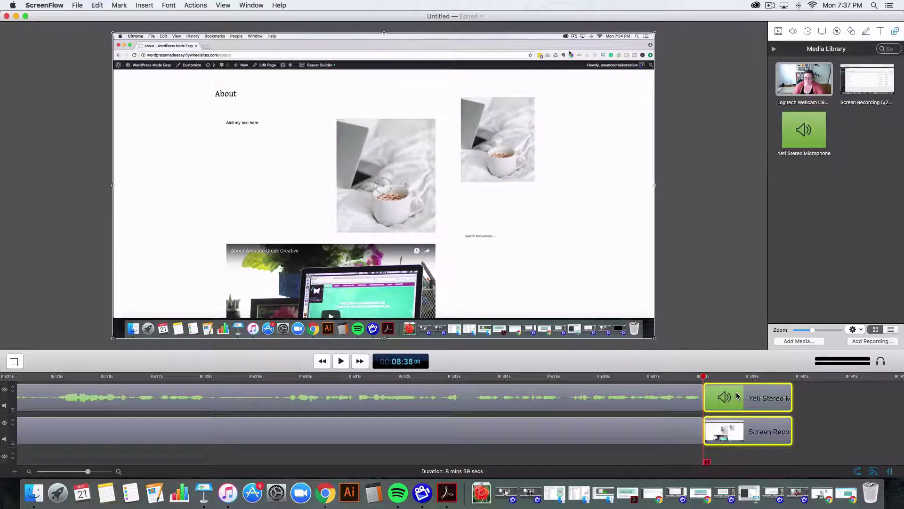
{"action": "key", "text": "Delete"}
{"action": "scroll", "coordinate": [693, 442], "scroll_direction": "left", "scroll_amount": 5}
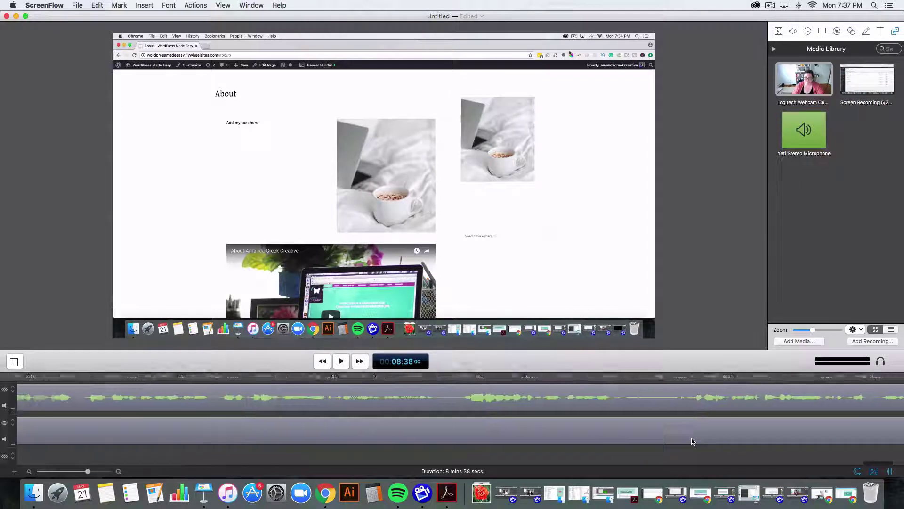
{"action": "scroll", "coordinate": [693, 441], "scroll_direction": "right", "scroll_amount": 5}
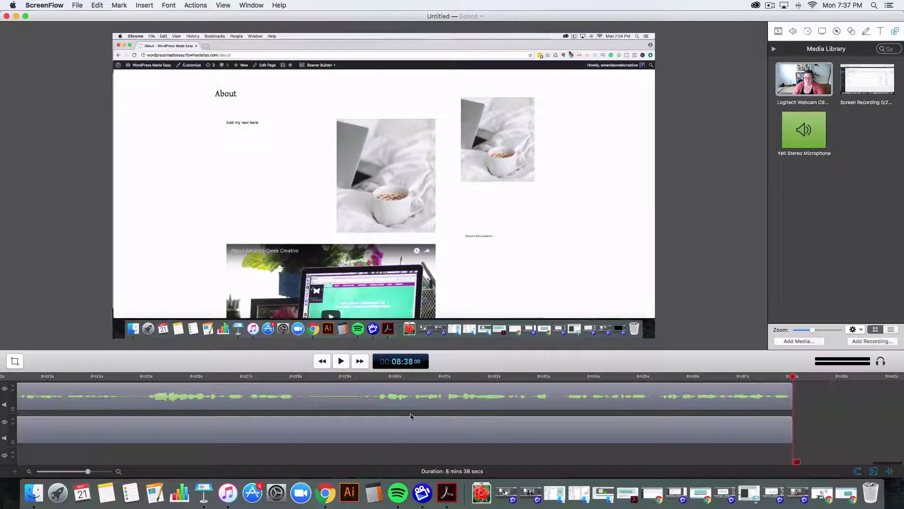
{"action": "scroll", "coordinate": [411, 416], "scroll_direction": "left", "scroll_amount": 10}
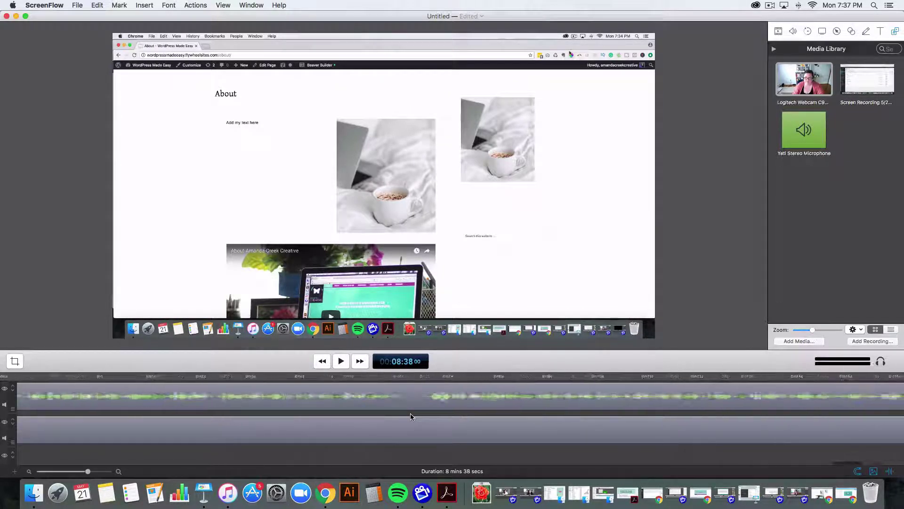
{"action": "scroll", "coordinate": [410, 415], "scroll_direction": "left", "scroll_amount": 10}
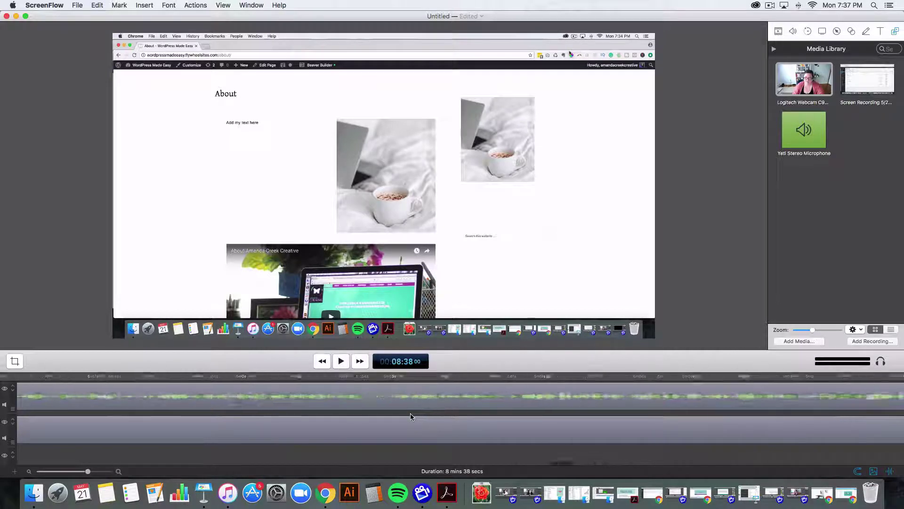
{"action": "scroll", "coordinate": [411, 416], "scroll_direction": "left", "scroll_amount": 10}
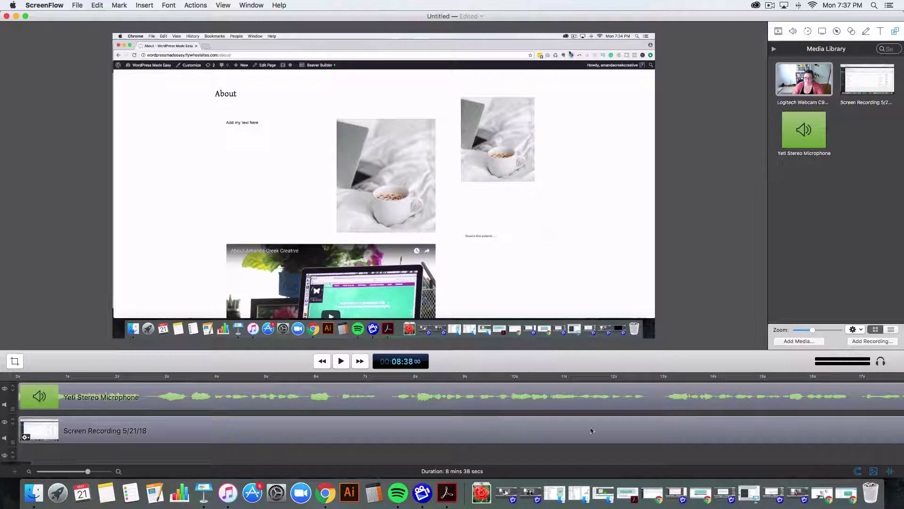
- Look at the file chooser for adding media to the library, and cancel it without importing anything
{"action": "left_click", "coordinate": [795, 341]}
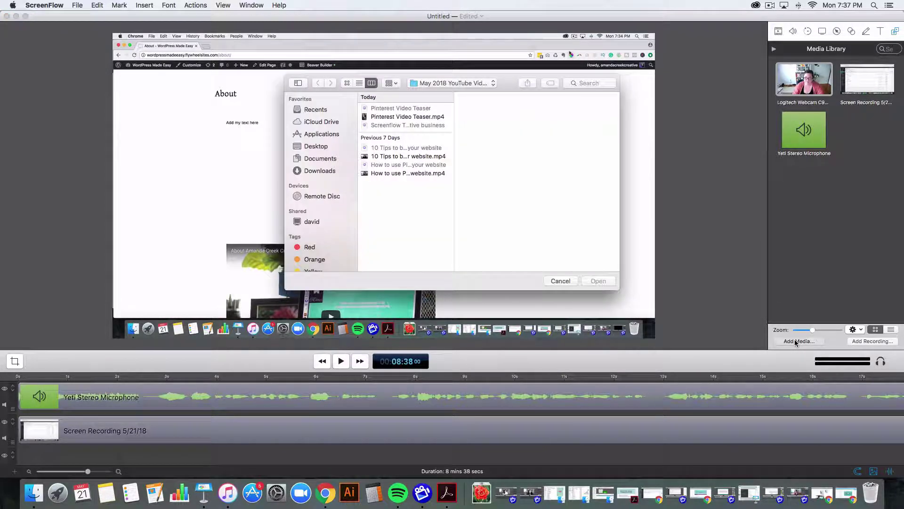
{"action": "left_click", "coordinate": [565, 282]}
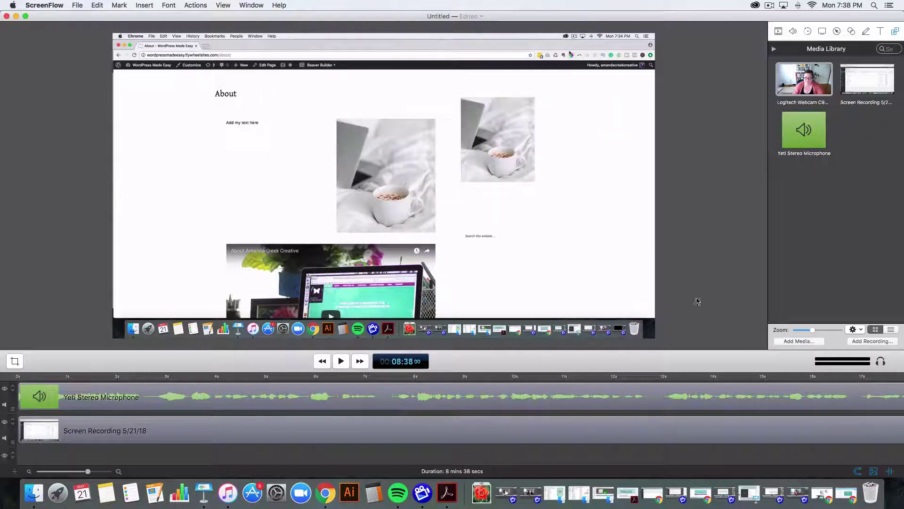
- Open the setup for an additional recording and review the available desktop and audio sources
{"action": "left_click", "coordinate": [873, 341]}
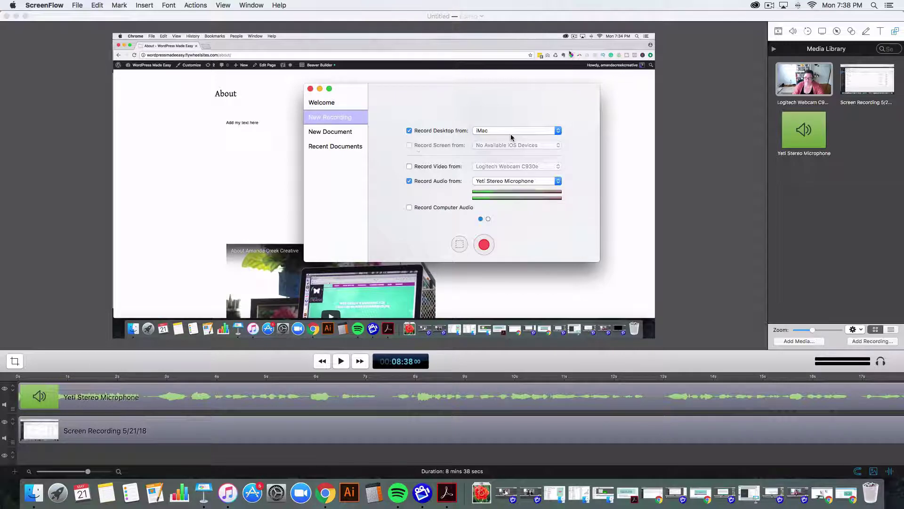
{"action": "left_click", "coordinate": [409, 131]}
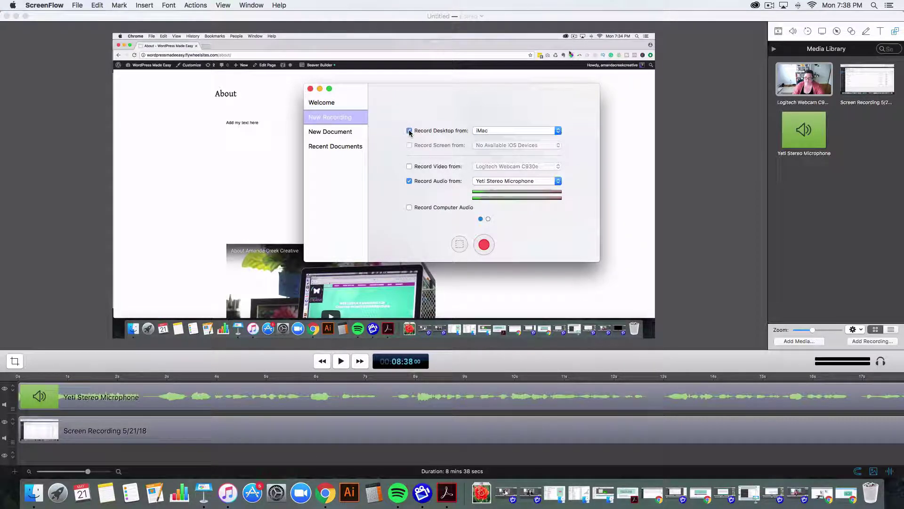
{"action": "left_click", "coordinate": [409, 181]}
{"action": "left_click", "coordinate": [409, 191]}
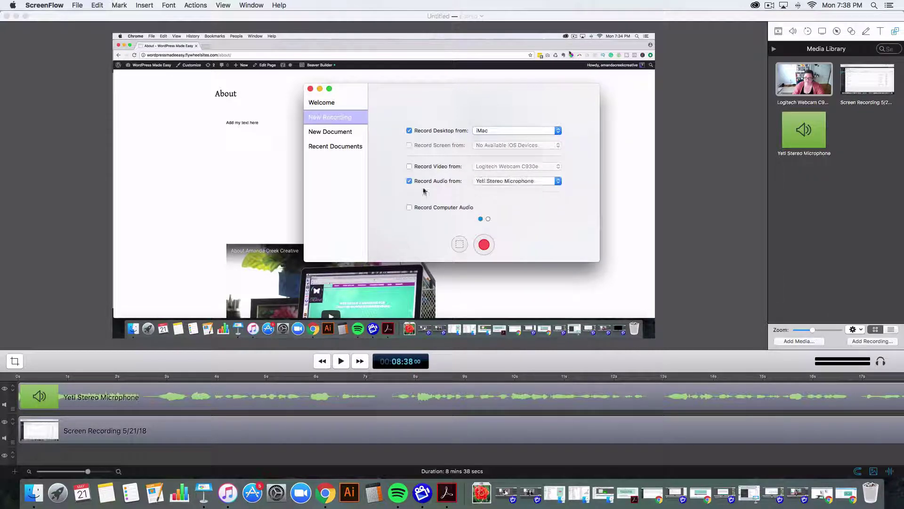
{"action": "left_click", "coordinate": [554, 181]}
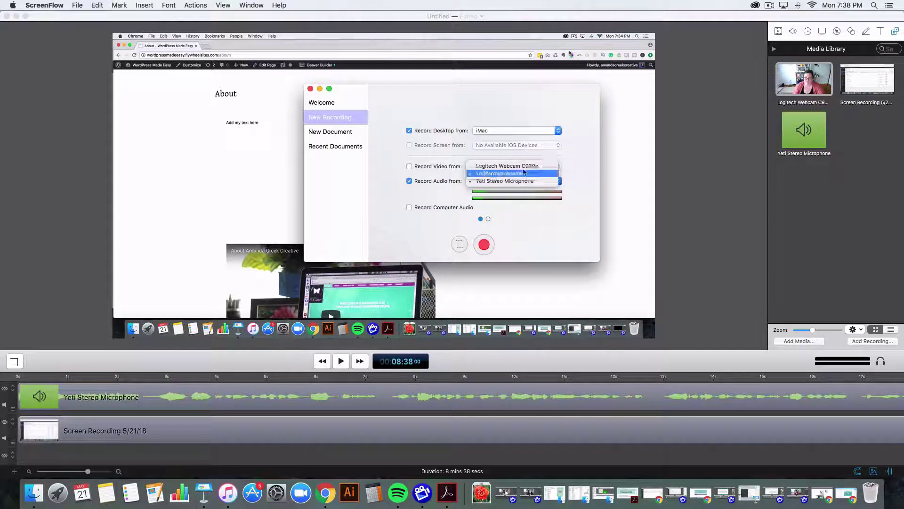
{"action": "left_click", "coordinate": [570, 137]}
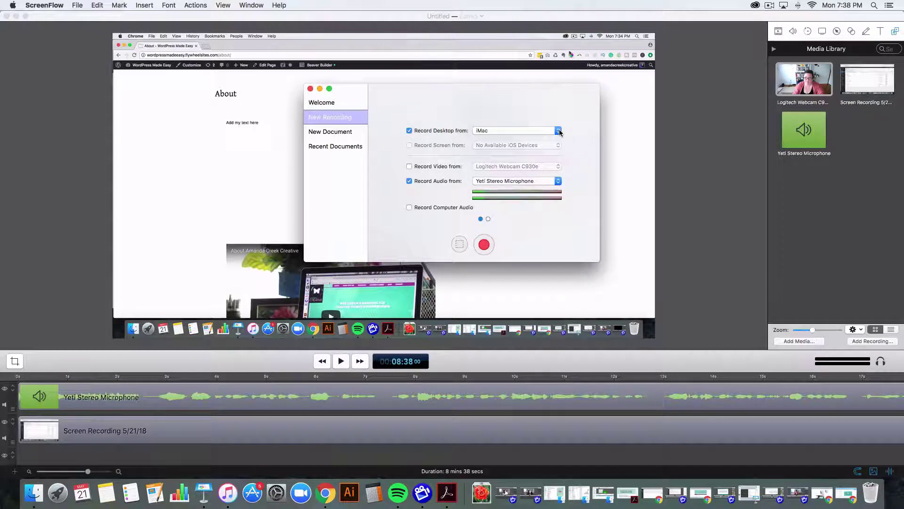
{"action": "left_click", "coordinate": [559, 130]}
{"action": "left_click", "coordinate": [554, 137]}
- Turn on video recording, review the available camera sources, and leave the recording setup without recording
{"action": "left_click", "coordinate": [410, 167]}
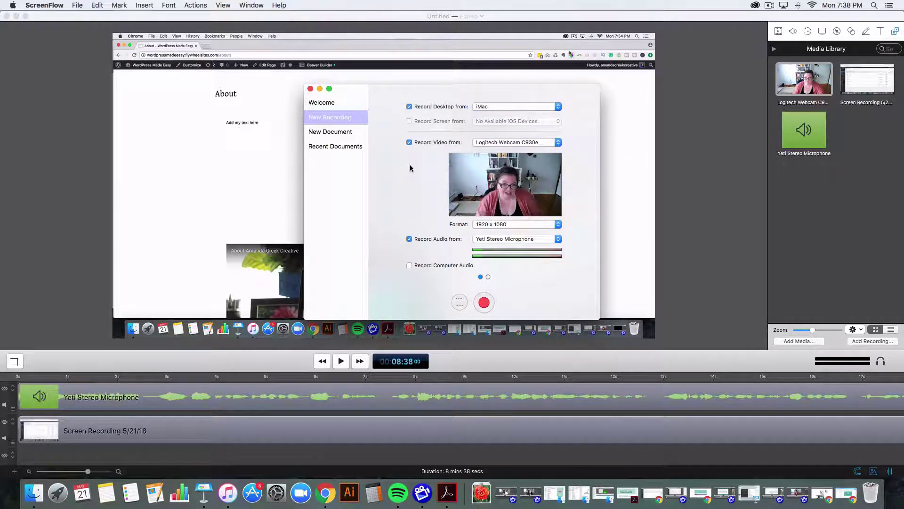
{"action": "left_click", "coordinate": [558, 143]}
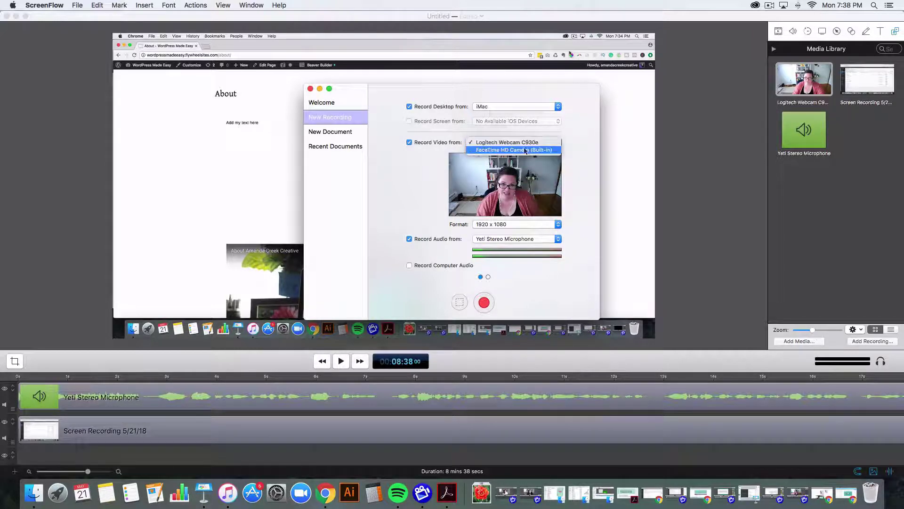
{"action": "left_click", "coordinate": [432, 149]}
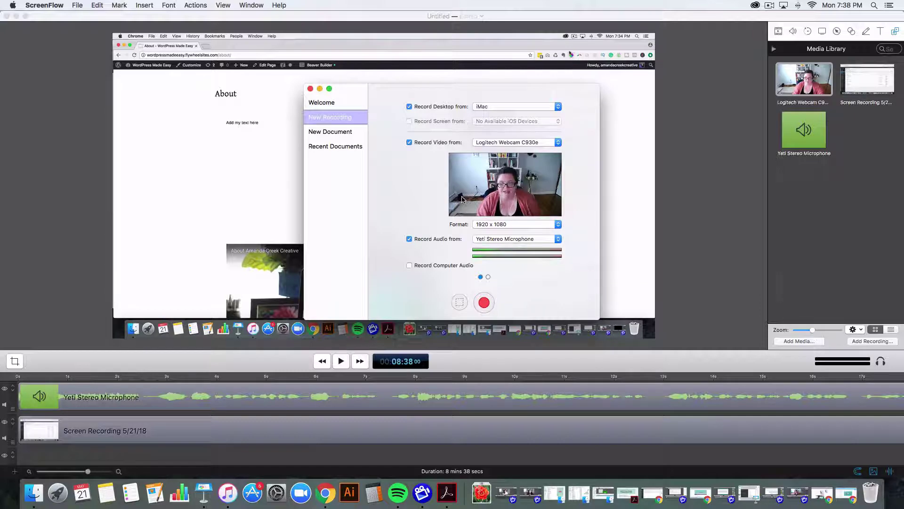
{"action": "left_click", "coordinate": [669, 210]}
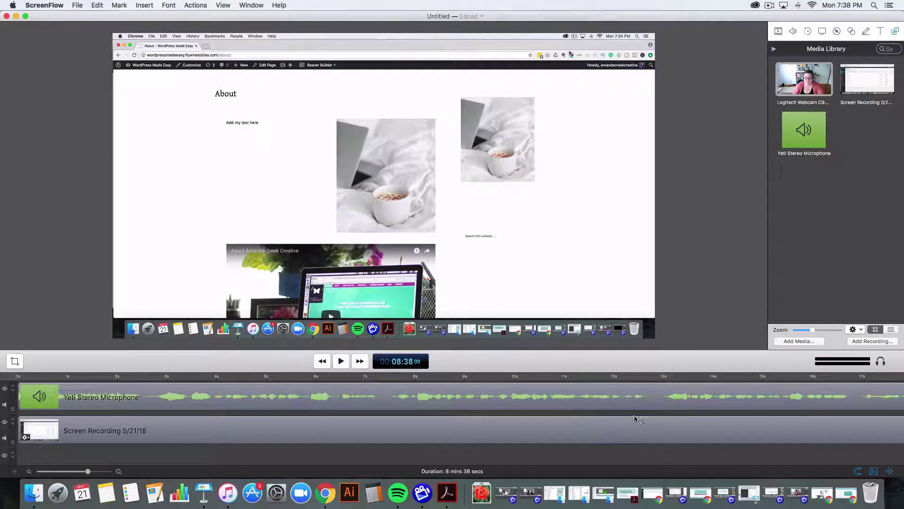
- Split the microphone and screen recording clips together at 2 seconds 14 frames, just before the speech begins
{"action": "left_click", "coordinate": [19, 377]}
{"action": "left_click_drag", "start_coordinate": [19, 375], "coordinate": [141, 379]}
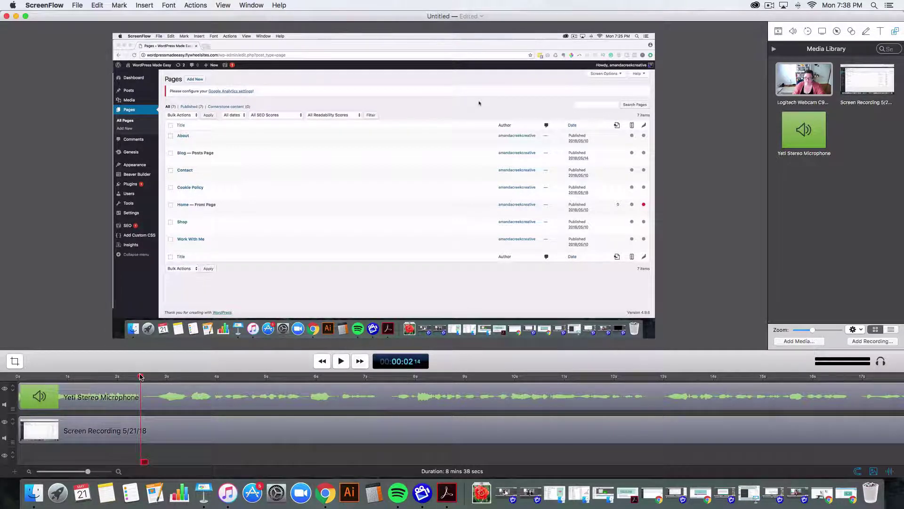
{"action": "mouse_move", "coordinate": [153, 409]}
{"action": "scroll", "coordinate": [509, 414], "scroll_direction": "right", "scroll_amount": 5}
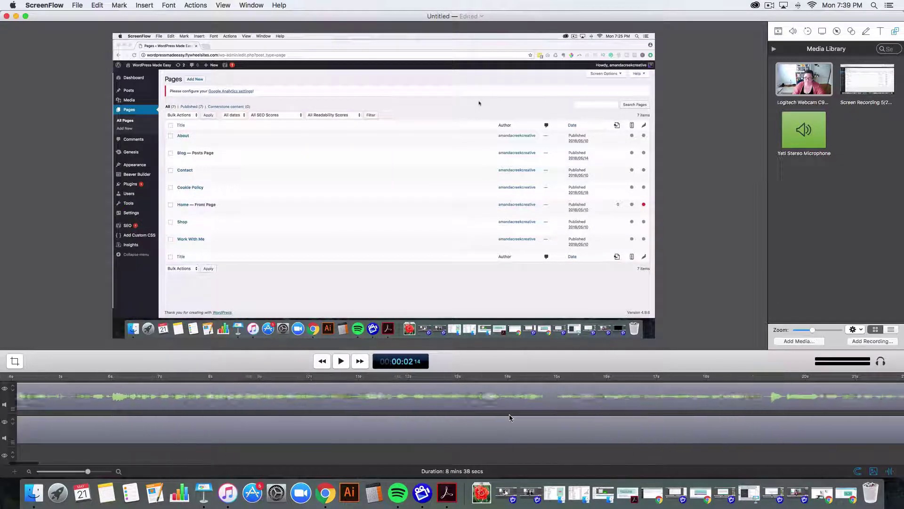
{"action": "scroll", "coordinate": [509, 414], "scroll_direction": "left", "scroll_amount": 5}
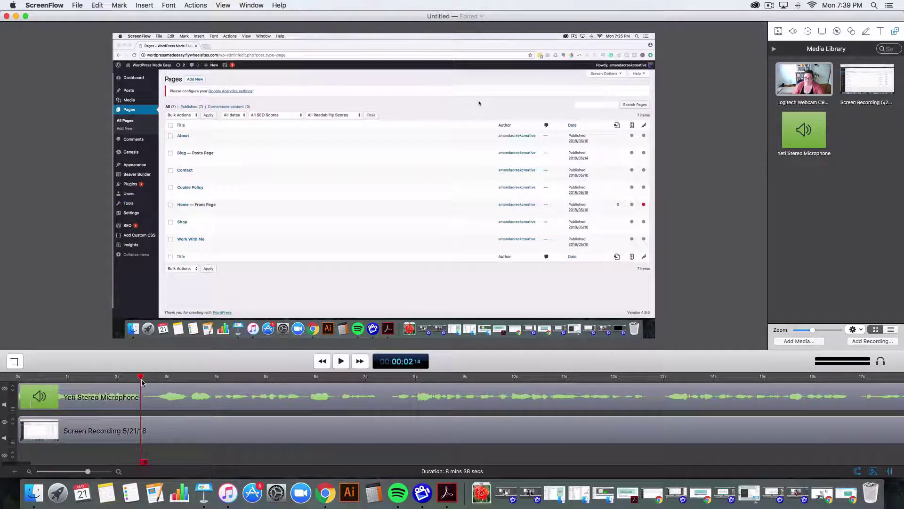
{"action": "left_click", "coordinate": [149, 401]}
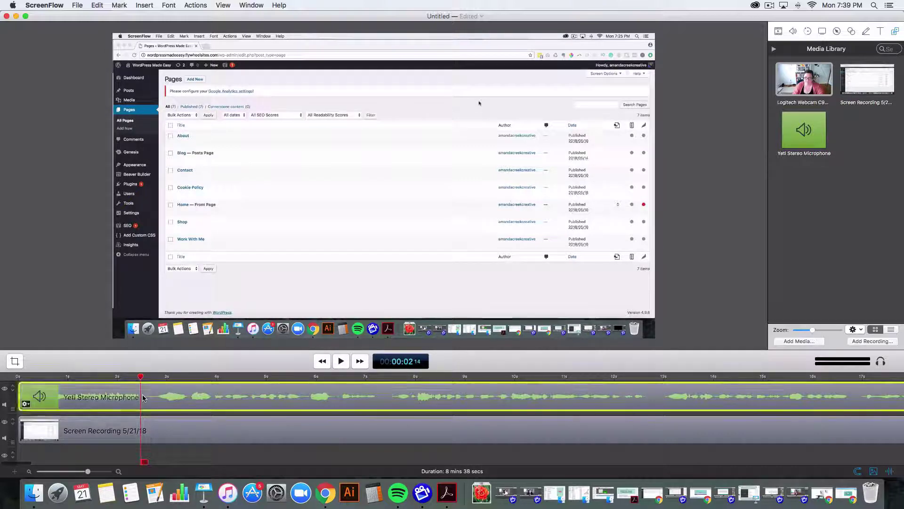
{"action": "left_click", "coordinate": [159, 435], "text": "shift"}
{"action": "key", "text": "t"}
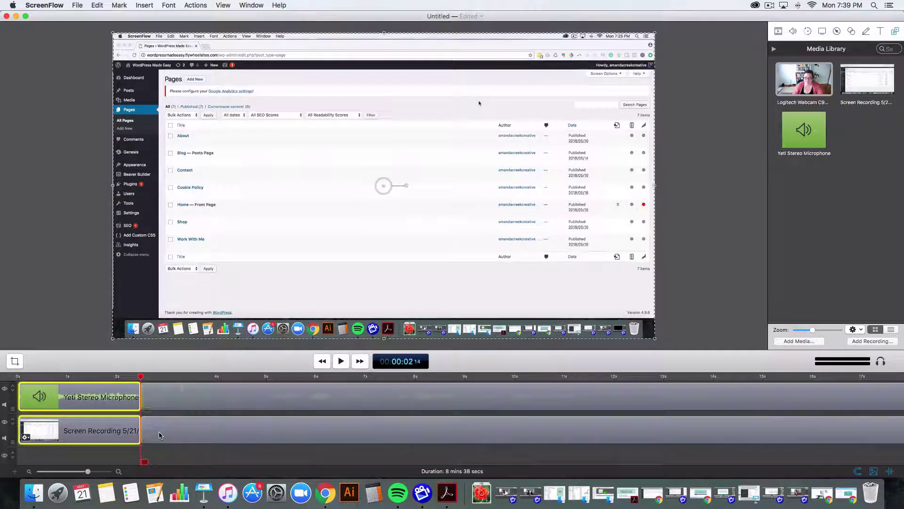
- Split both clips again at 2 seconds 23 frames and delete the short segments between the two cuts
{"action": "left_click_drag", "start_coordinate": [141, 381], "coordinate": [155, 378]}
{"action": "left_click_drag", "start_coordinate": [233, 453], "coordinate": [200, 397]}
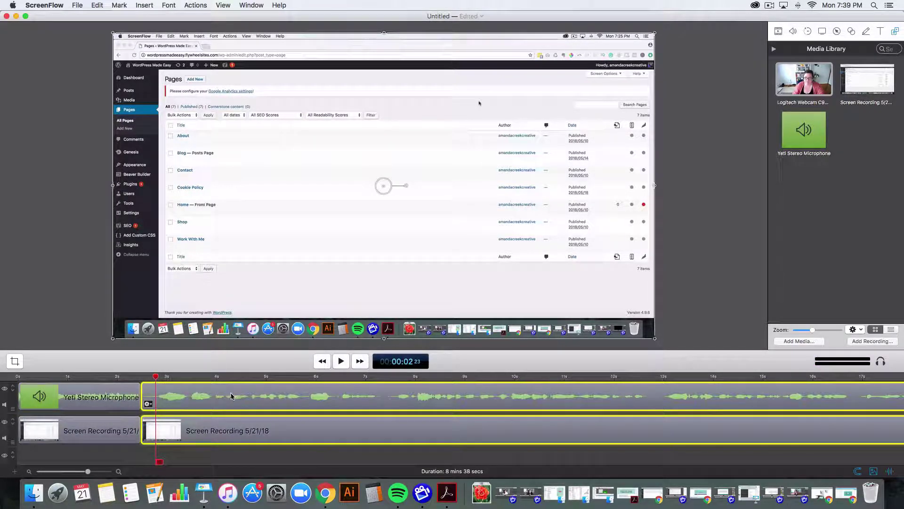
{"action": "key", "text": "t"}
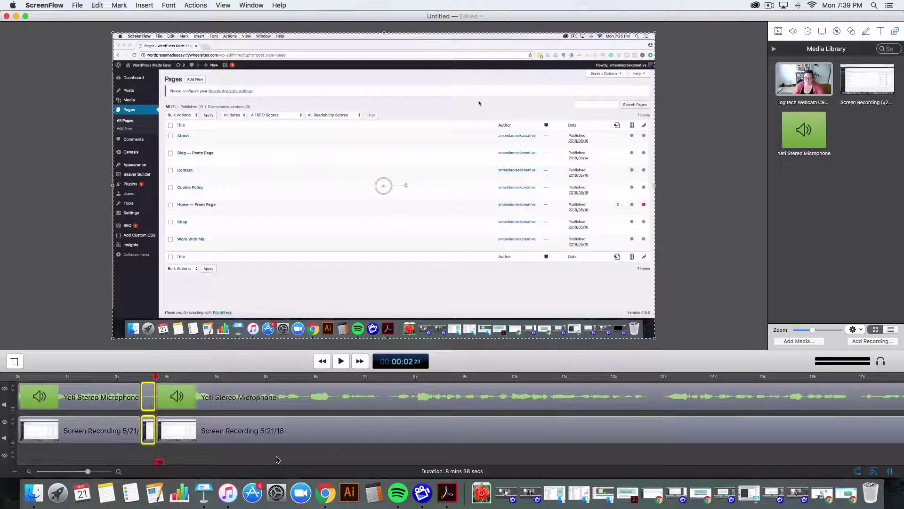
{"action": "key", "text": "Delete"}
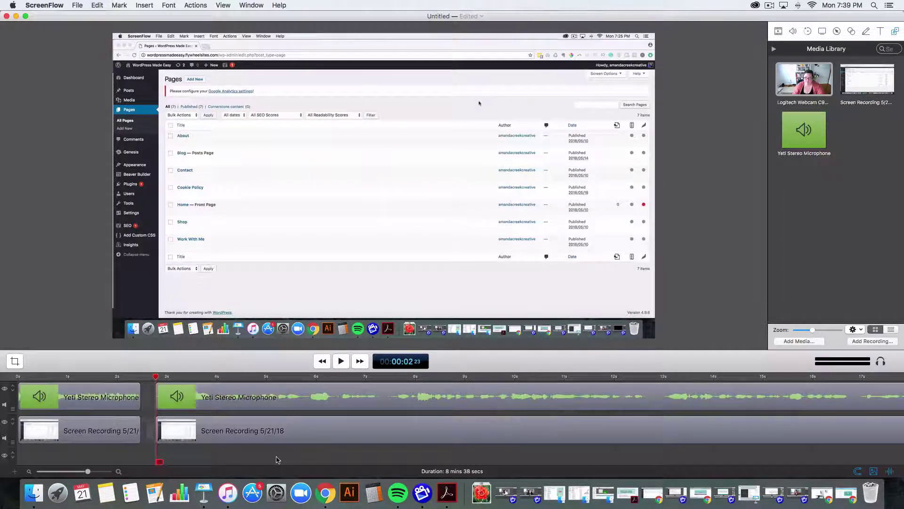
- Move the later microphone and screen recording clips together against the first segments to close the gap, and play the edit from the start
{"action": "left_click", "coordinate": [157, 408]}
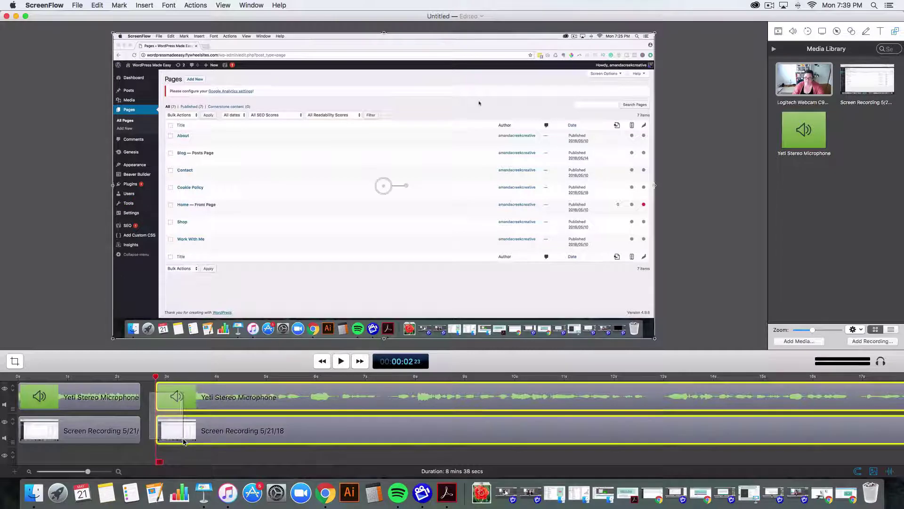
{"action": "left_click_drag", "start_coordinate": [282, 397], "coordinate": [267, 397]}
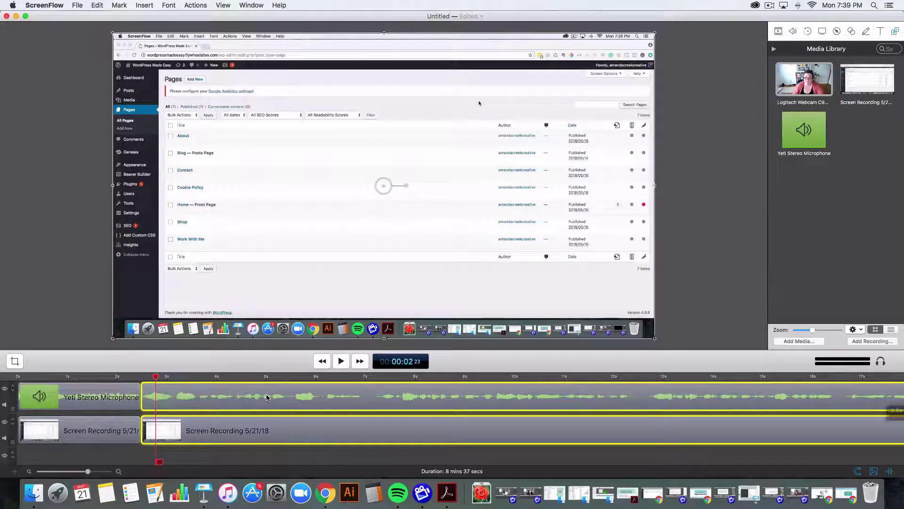
{"action": "key", "text": "Home"}
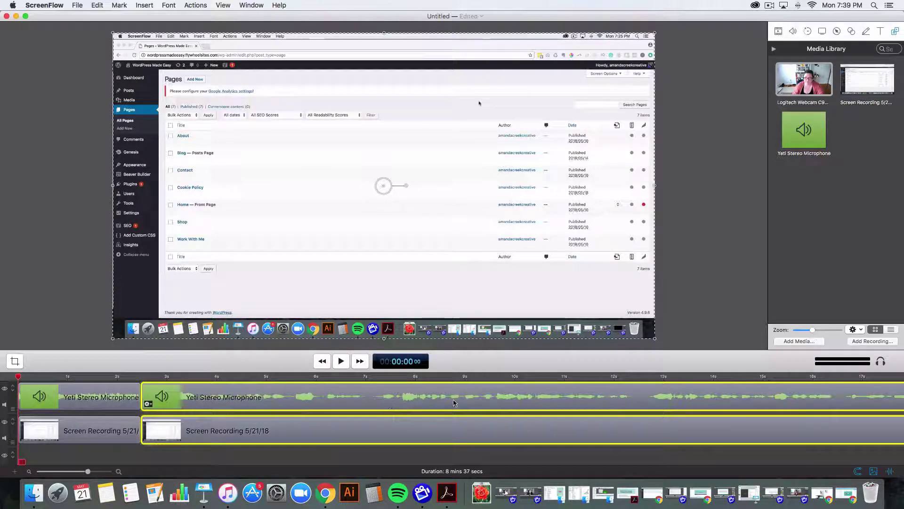
{"action": "key", "text": "space"}
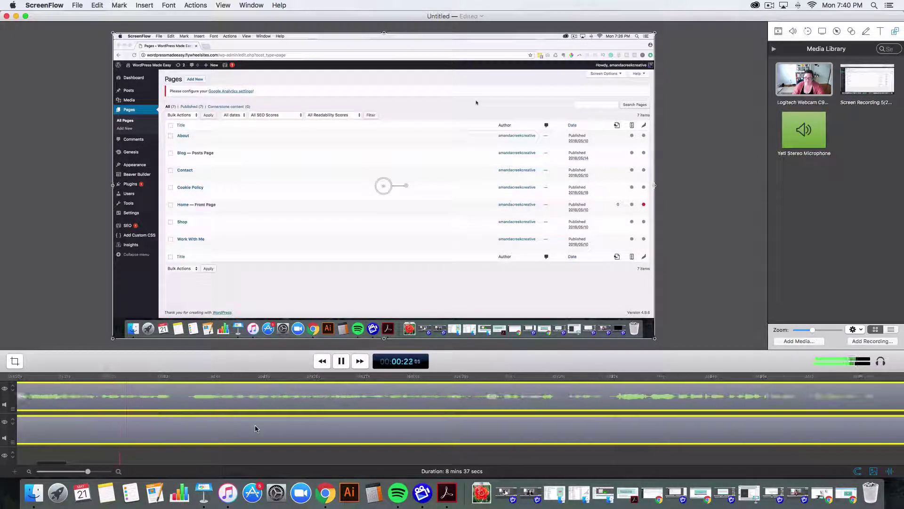
{"action": "key", "text": "space"}
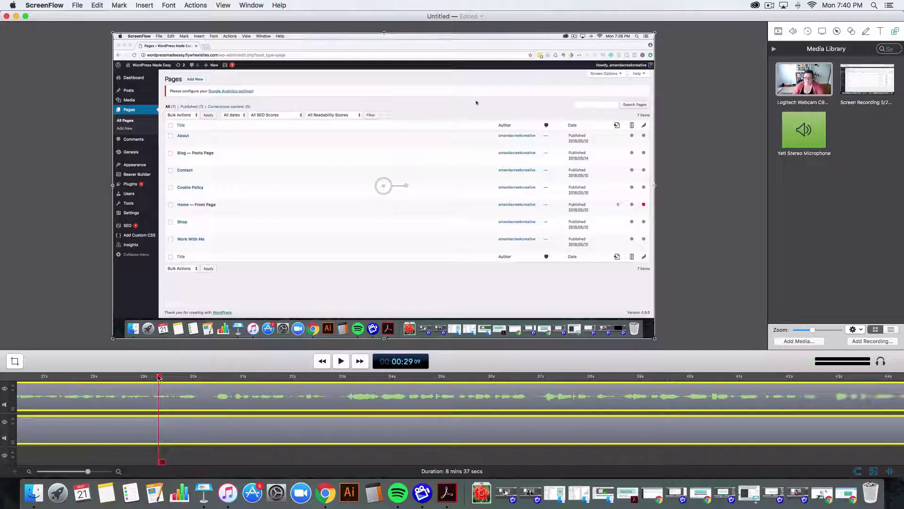
- Review the recording up to the next mistake and split both clips together at 1 minute 30 seconds 7 frames
{"action": "key", "text": "super+minus"}
{"action": "key", "text": "space"}
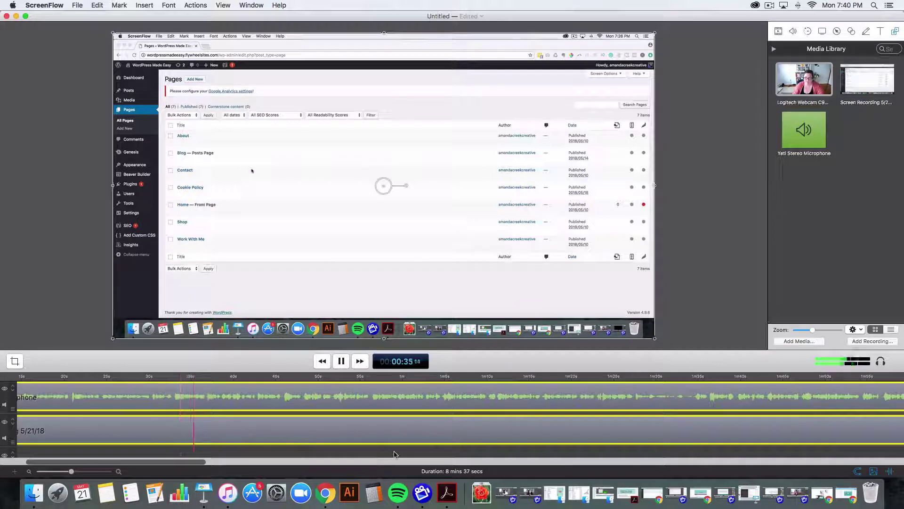
{"action": "left_click", "coordinate": [770, 5]}
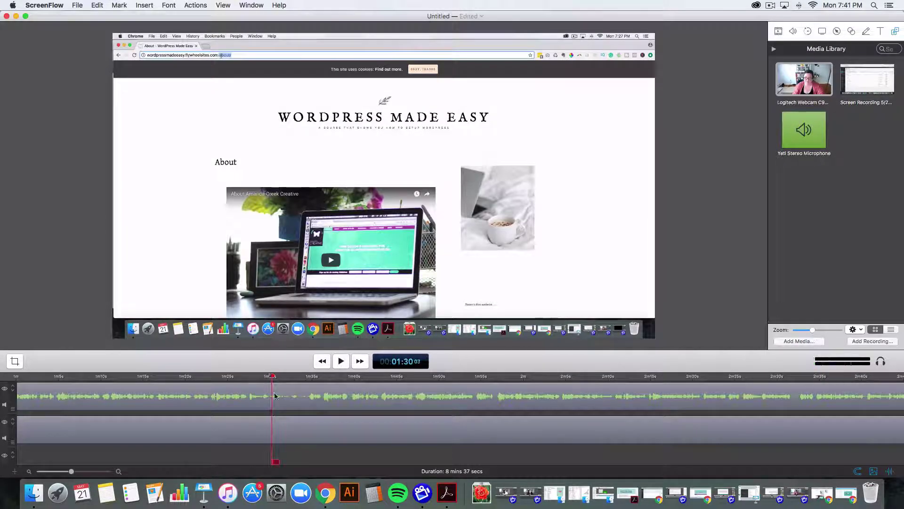
{"action": "left_click", "coordinate": [275, 396]}
{"action": "left_click", "coordinate": [286, 439], "text": "shift"}
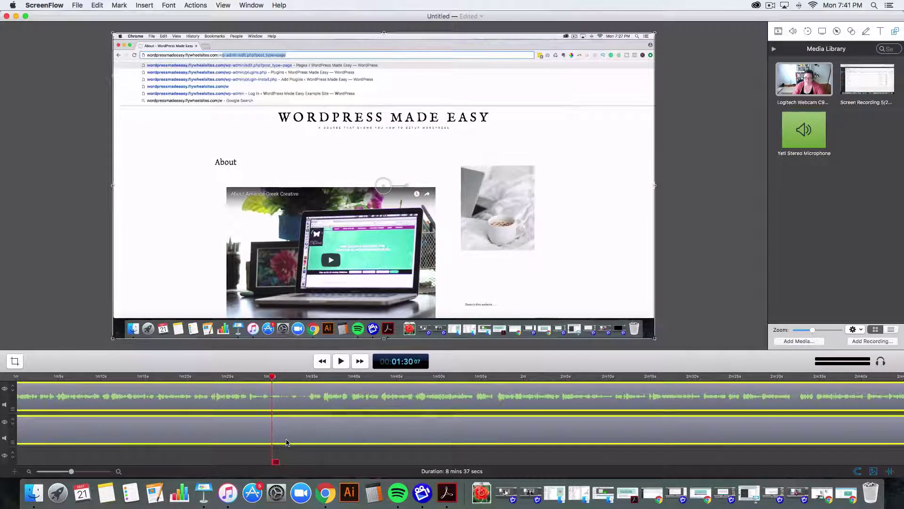
{"action": "key", "text": "t"}
- Cut both clips at 1 minute 34 seconds 15 frames, delete the segments since the previous cut, and close the gap
{"action": "left_click_drag", "start_coordinate": [272, 376], "coordinate": [308, 375]}
{"action": "mouse_move", "coordinate": [333, 426]}
{"action": "left_mouse_down"}
{"action": "mouse_move", "coordinate": [324, 393]}
{"action": "mouse_move", "coordinate": [333, 426]}
{"action": "left_mouse_up"}
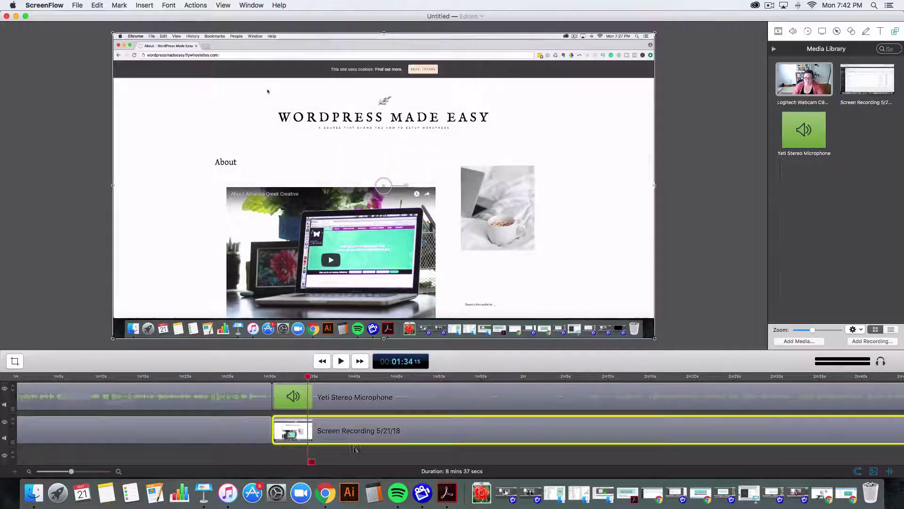
{"action": "left_click_drag", "start_coordinate": [279, 395], "coordinate": [316, 411]}
{"action": "key", "text": "ctrl+z"}
- Play across the join and remove the start of both later clips up to 1 minute 32 seconds
{"action": "key", "text": "space"}
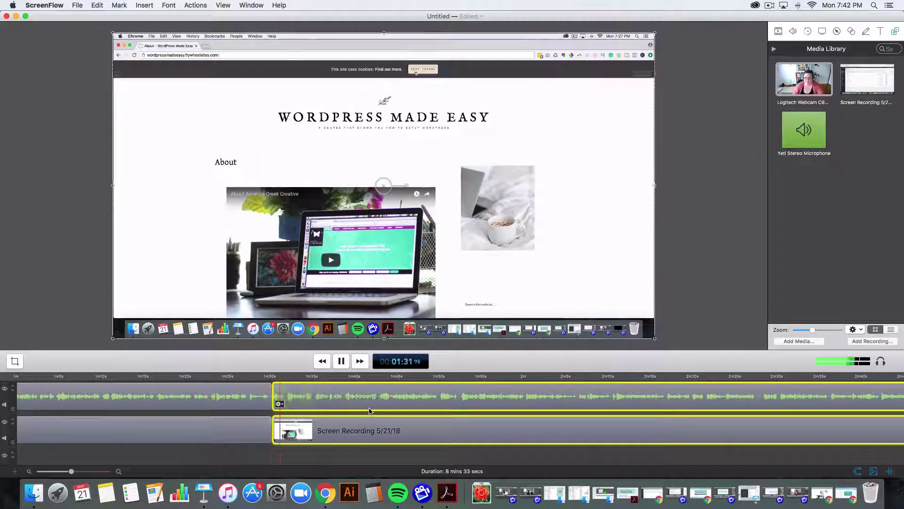
{"action": "key", "text": "space"}
{"action": "left_click_drag", "start_coordinate": [310, 419], "coordinate": [325, 419]}
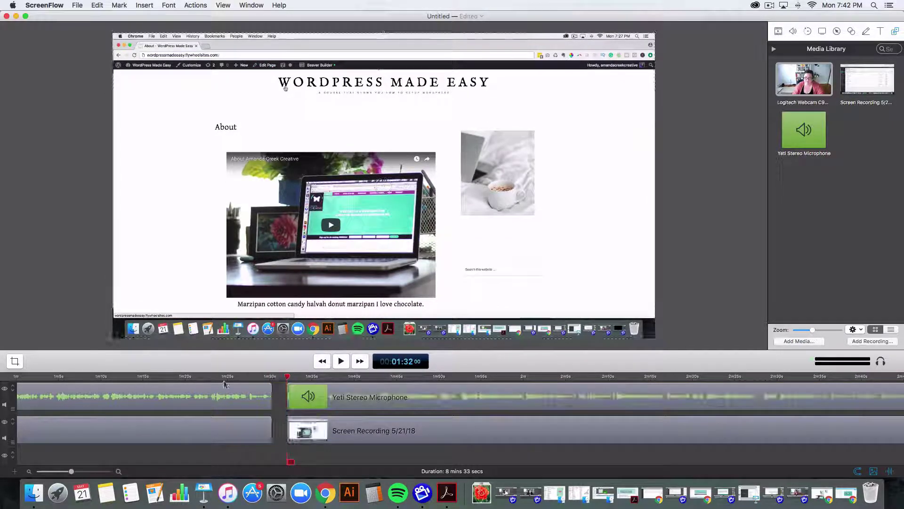
- Remove the section of both earlier clips after 1 minute 27 seconds 8 frames and move the later clips back to close the gap
{"action": "left_click", "coordinate": [230, 377]}
{"action": "key", "text": "space"}
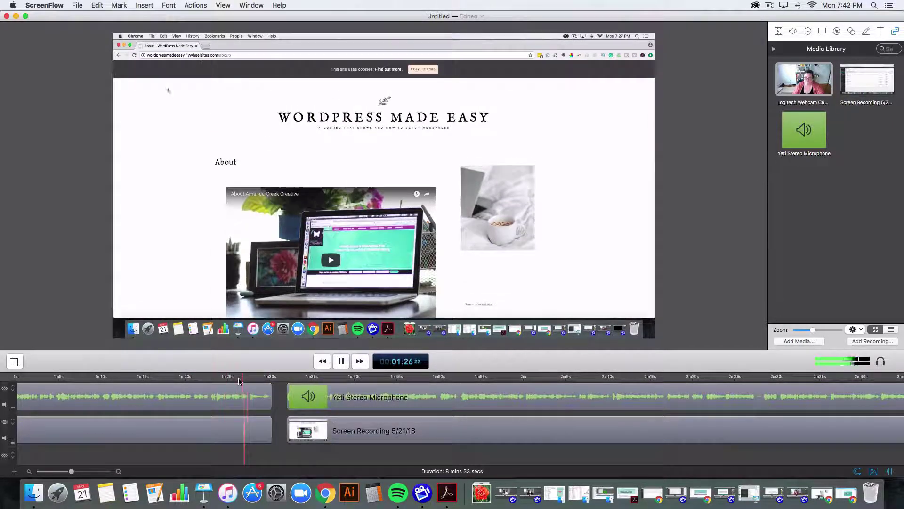
{"action": "key", "text": "space"}
{"action": "left_click", "coordinate": [264, 431]}
{"action": "key", "text": "t"}
{"action": "left_click", "coordinate": [262, 400]}
{"action": "key", "text": "Delete"}
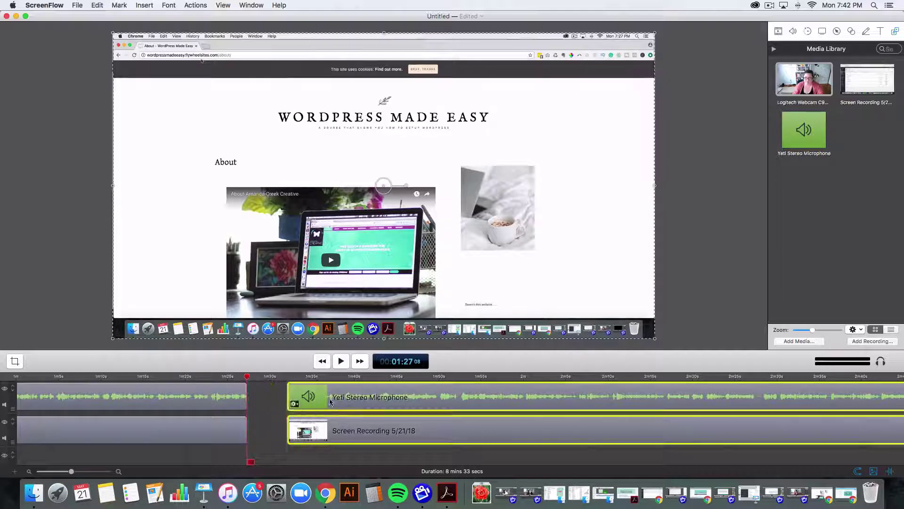
{"action": "left_click_drag", "start_coordinate": [370, 426], "coordinate": [331, 426]}
{"action": "key", "text": "space"}
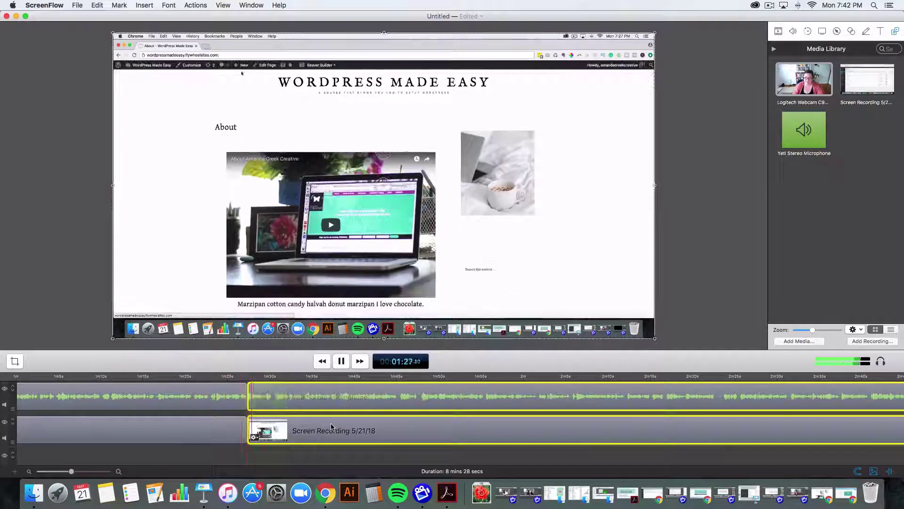
- Split both clips near the end of the recording at 8 minutes 17 seconds 20 frames, where the speech pauses
{"action": "scroll", "coordinate": [331, 426], "scroll_direction": "right", "scroll_amount": 5}
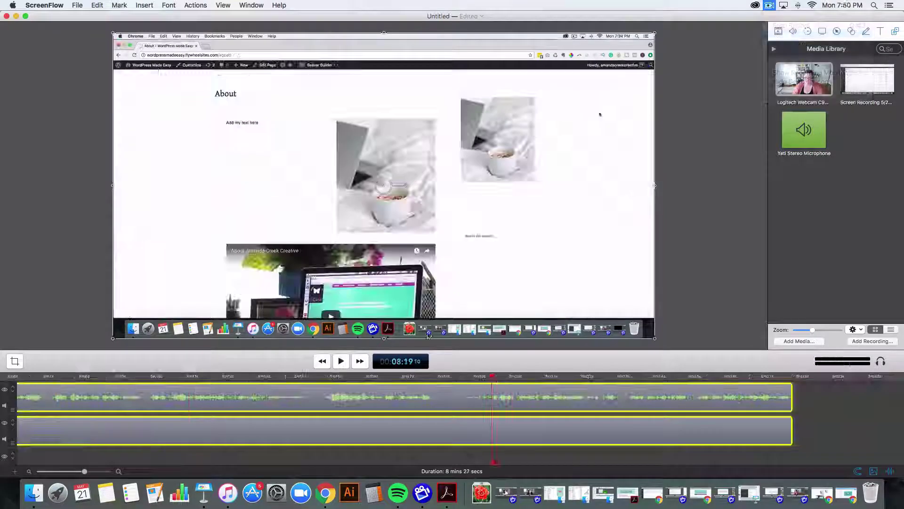
{"action": "left_click", "coordinate": [431, 377]}
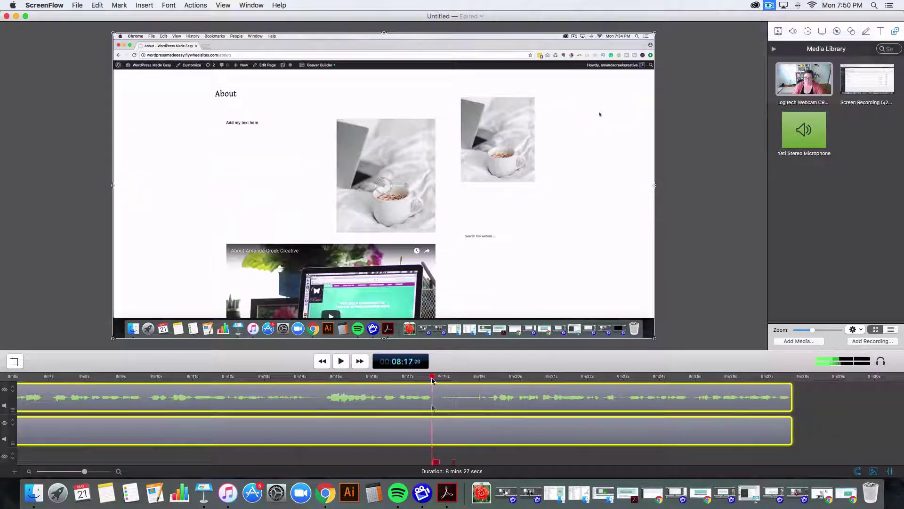
{"action": "key", "text": "t"}
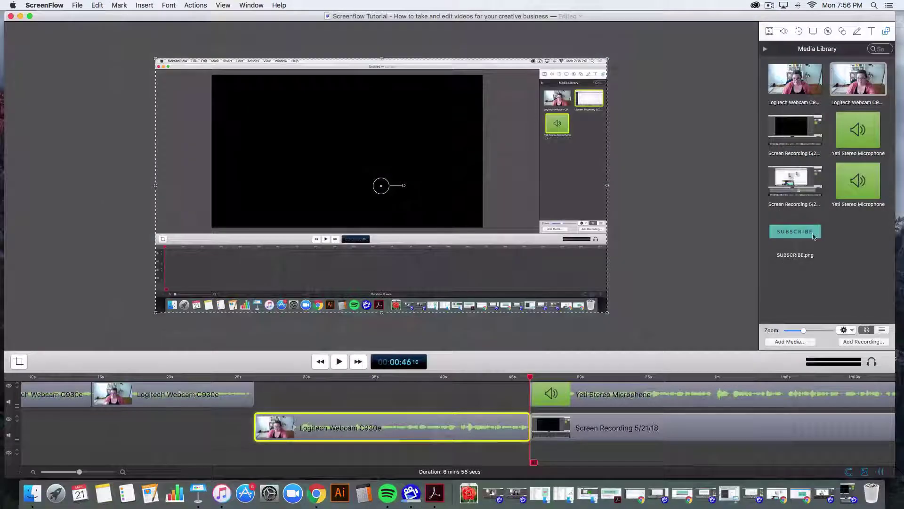
- Place the SUBSCRIBE.png image on the track above the second webcam clip, starting at about 37 seconds
{"action": "left_click_drag", "start_coordinate": [813, 236], "coordinate": [407, 401]}
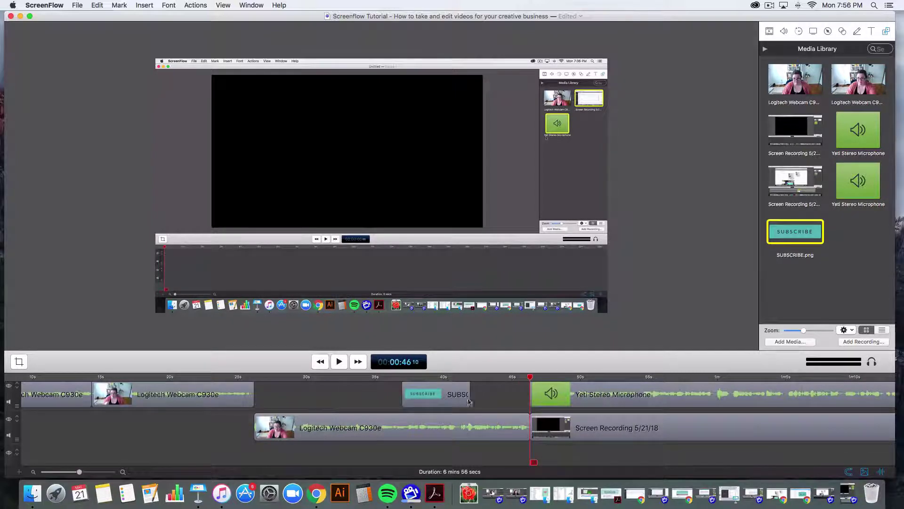
{"action": "scroll", "coordinate": [333, 412], "scroll_direction": "down", "scroll_amount": 1}
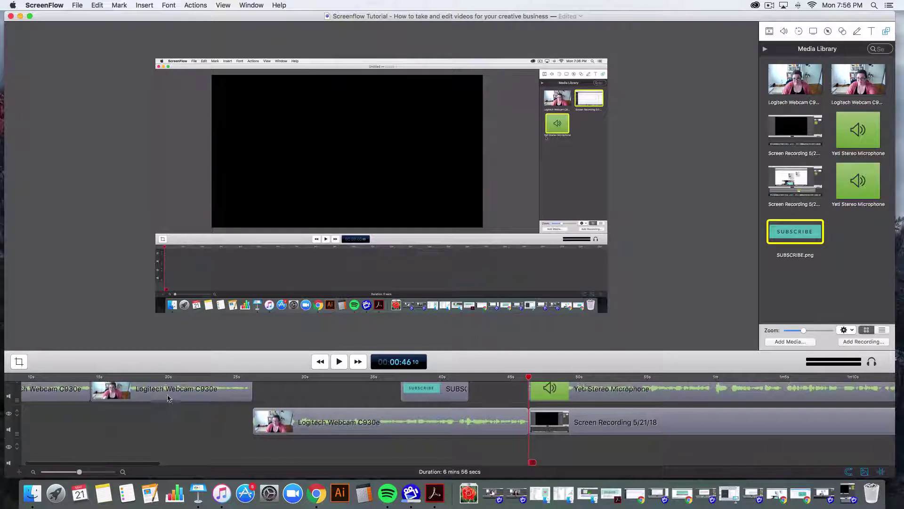
{"action": "left_click", "coordinate": [187, 398]}
{"action": "mouse_move", "coordinate": [188, 398]}
{"action": "left_mouse_down"}
{"action": "mouse_move", "coordinate": [189, 420]}
{"action": "mouse_move", "coordinate": [202, 396]}
{"action": "left_mouse_up"}
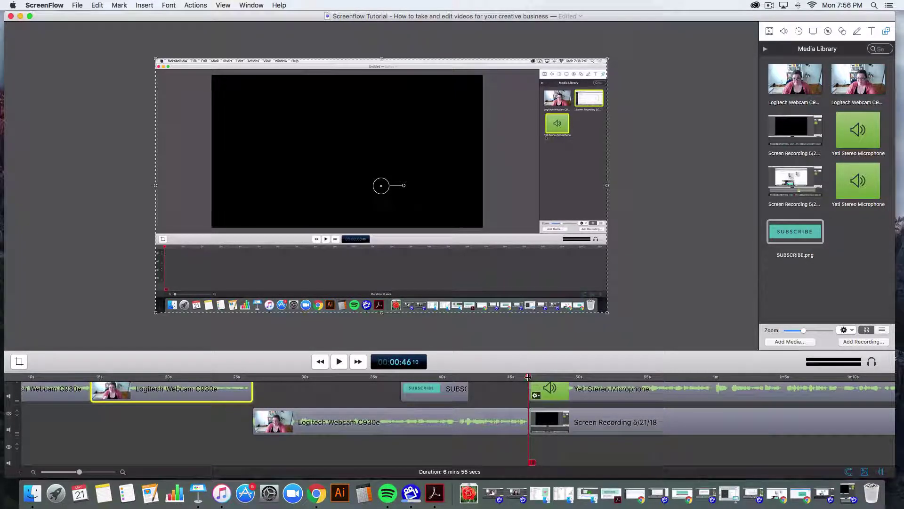
- Preview the frame at 39 seconds 24 frames, move the SUBSCRIBE image beside the speaker above her raised hand, and tilt it slightly
{"action": "left_click_drag", "start_coordinate": [529, 377], "coordinate": [440, 378]}
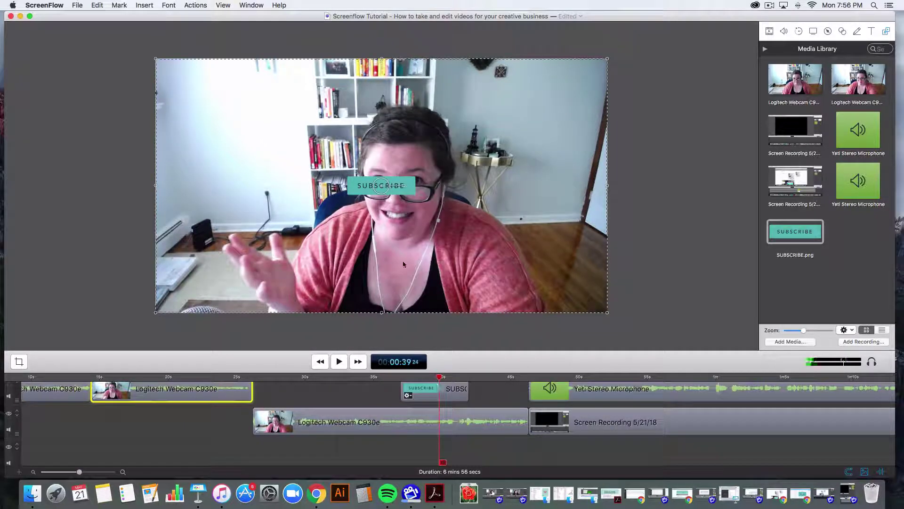
{"action": "left_click", "coordinate": [408, 189]}
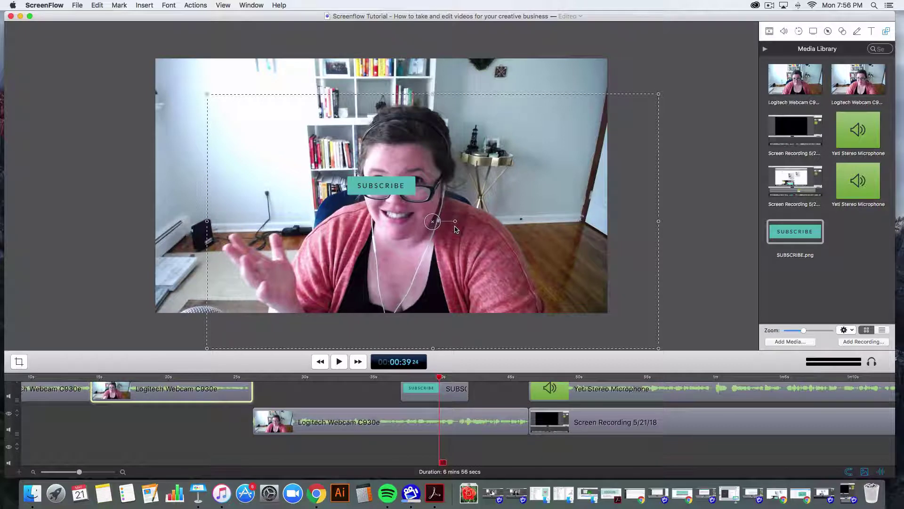
{"action": "key", "text": "super+z"}
{"action": "left_click", "coordinate": [459, 396]}
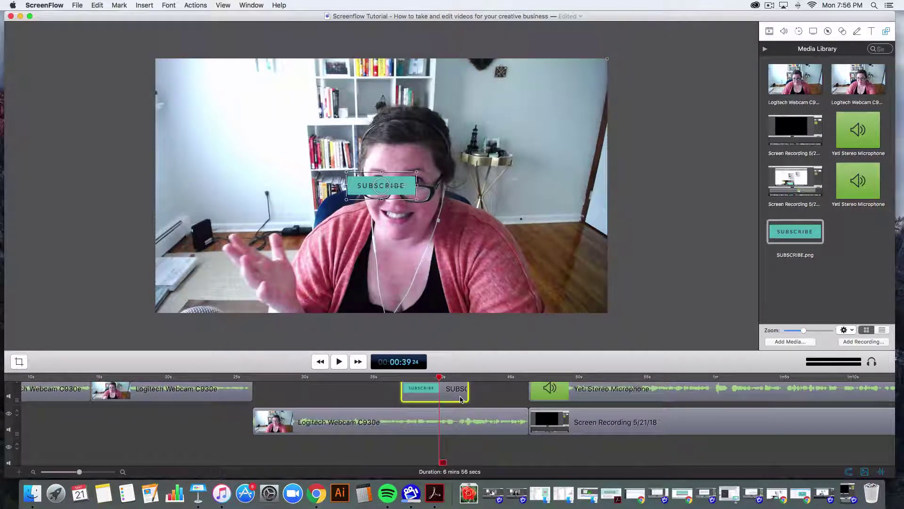
{"action": "mouse_move", "coordinate": [411, 193]}
{"action": "left_mouse_down"}
{"action": "mouse_move", "coordinate": [469, 203]}
{"action": "mouse_move", "coordinate": [501, 248]}
{"action": "mouse_move", "coordinate": [549, 216]}
{"action": "mouse_move", "coordinate": [552, 193]}
{"action": "mouse_move", "coordinate": [542, 170]}
{"action": "mouse_move", "coordinate": [518, 162]}
{"action": "mouse_move", "coordinate": [469, 172]}
{"action": "mouse_move", "coordinate": [500, 208]}
{"action": "mouse_move", "coordinate": [562, 195]}
{"action": "mouse_move", "coordinate": [542, 181]}
{"action": "mouse_move", "coordinate": [257, 220]}
{"action": "mouse_move", "coordinate": [272, 202]}
{"action": "mouse_move", "coordinate": [283, 217]}
{"action": "left_mouse_up"}
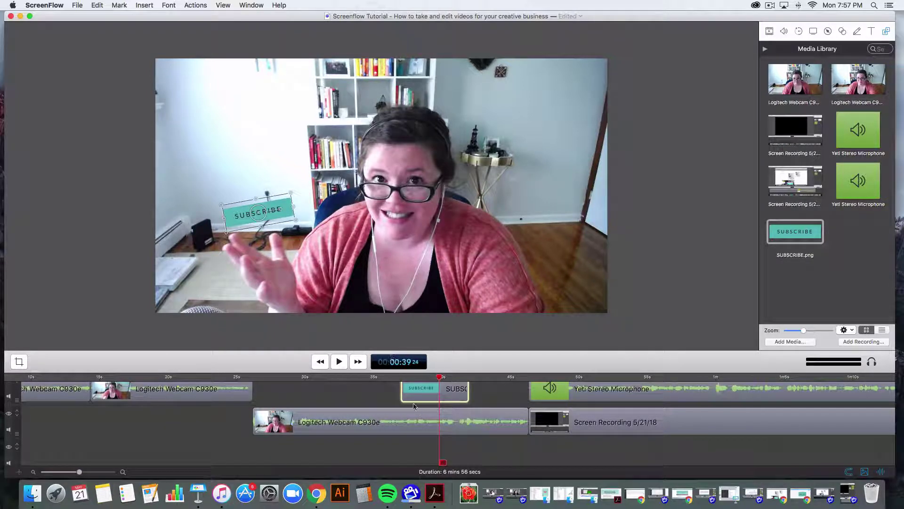
{"action": "left_click_drag", "start_coordinate": [414, 420], "coordinate": [414, 391]}
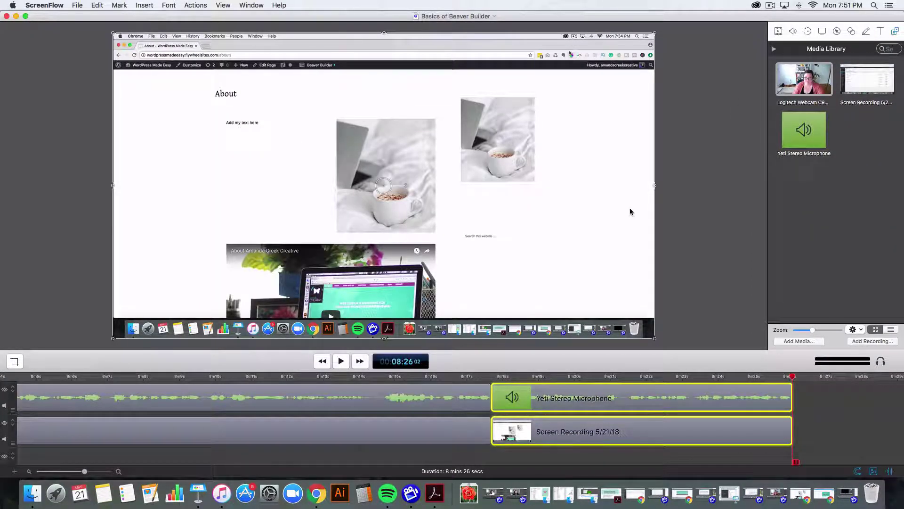
- Open the export settings for Basics of Beaver Builder and set the save location to the Creative Biz U May Videos folder
{"action": "left_click", "coordinate": [77, 6]}
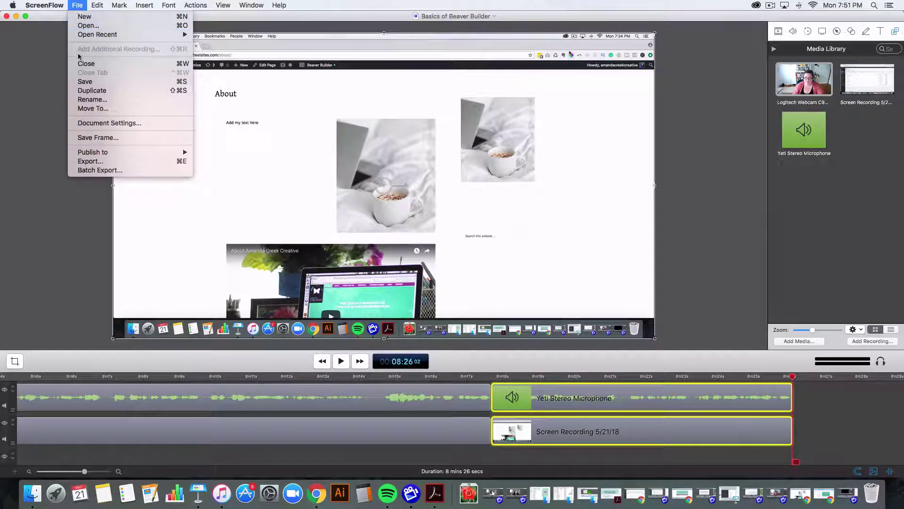
{"action": "left_click", "coordinate": [90, 161]}
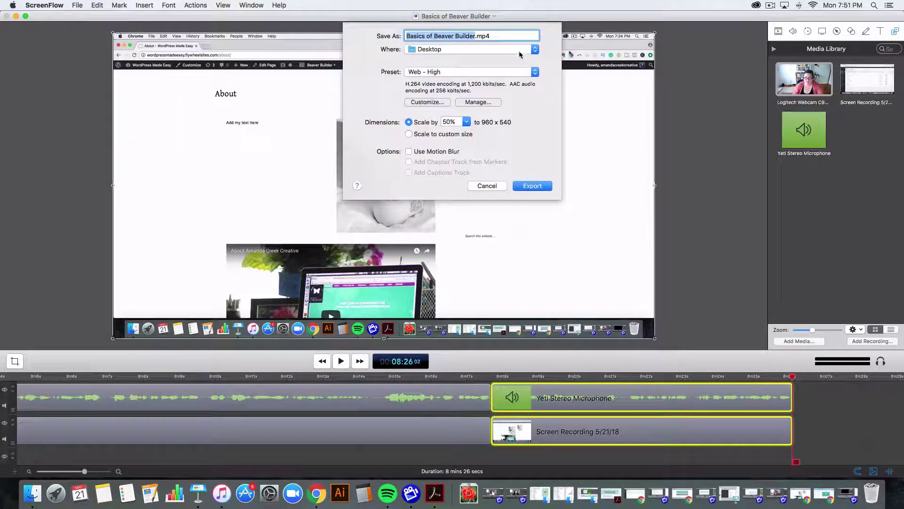
{"action": "left_click", "coordinate": [533, 50]}
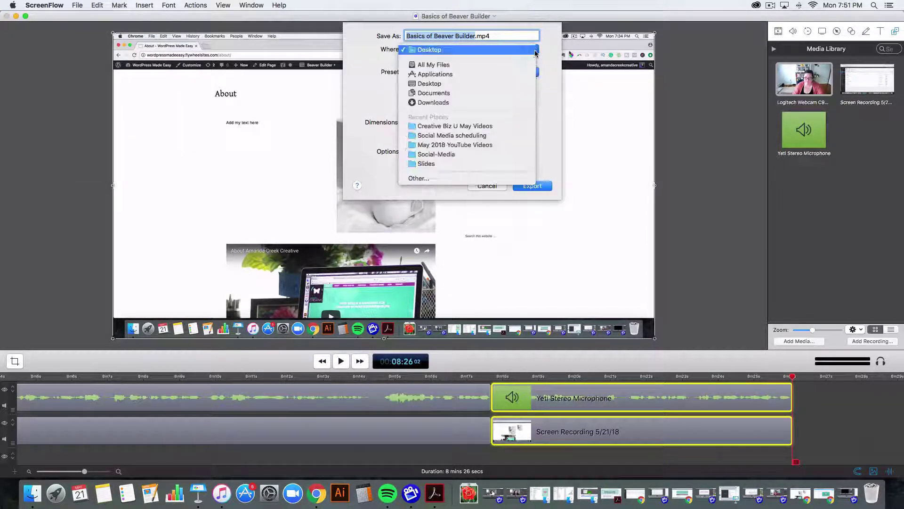
{"action": "left_click", "coordinate": [436, 145]}
{"action": "left_click", "coordinate": [442, 146]}
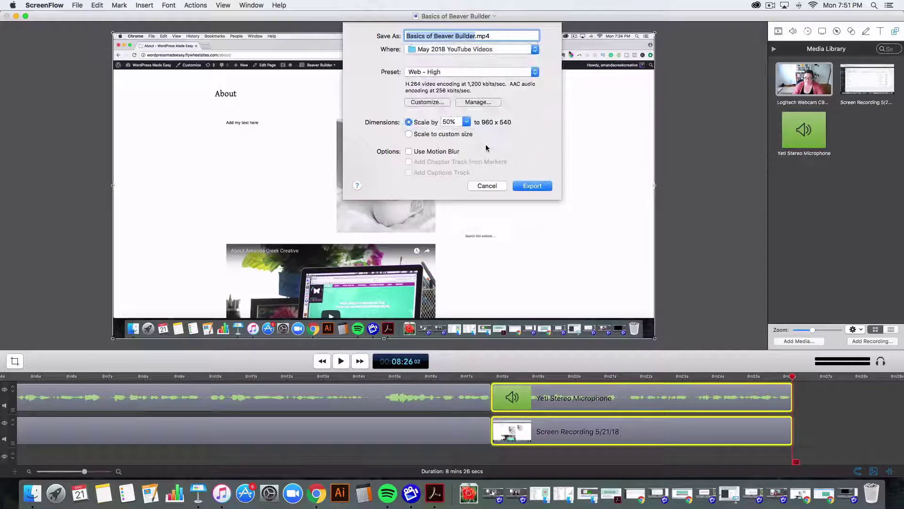
{"action": "left_click", "coordinate": [536, 49]}
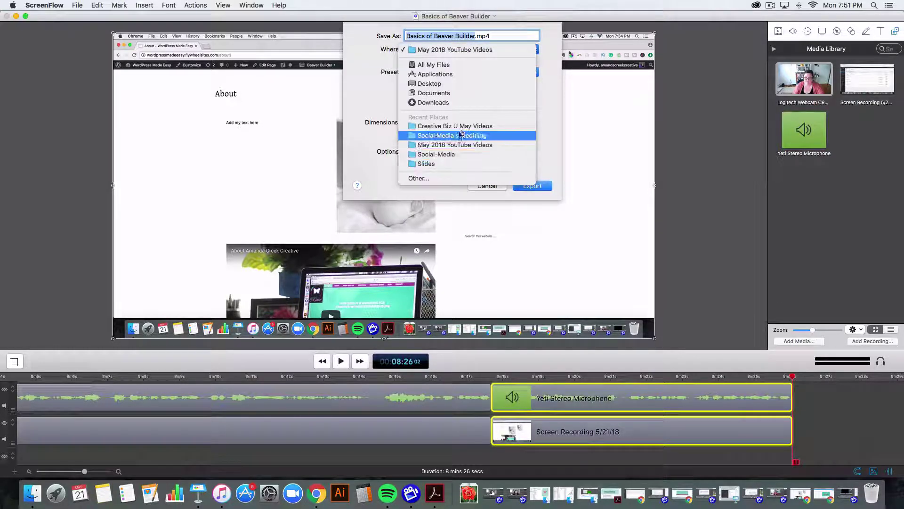
{"action": "left_click", "coordinate": [534, 122]}
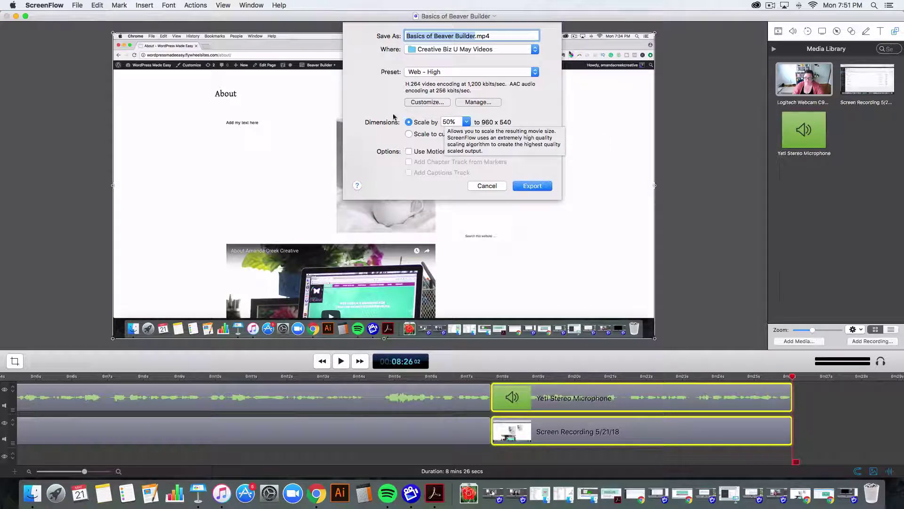
- Set the export scale to 100% and export the video
{"action": "left_click", "coordinate": [466, 122]}
{"action": "left_click", "coordinate": [450, 133]}
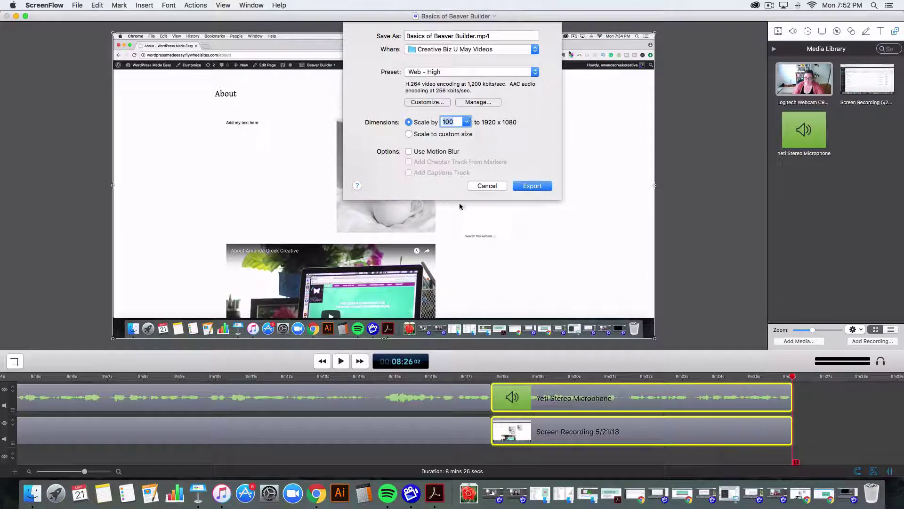
{"action": "left_click", "coordinate": [532, 186]}
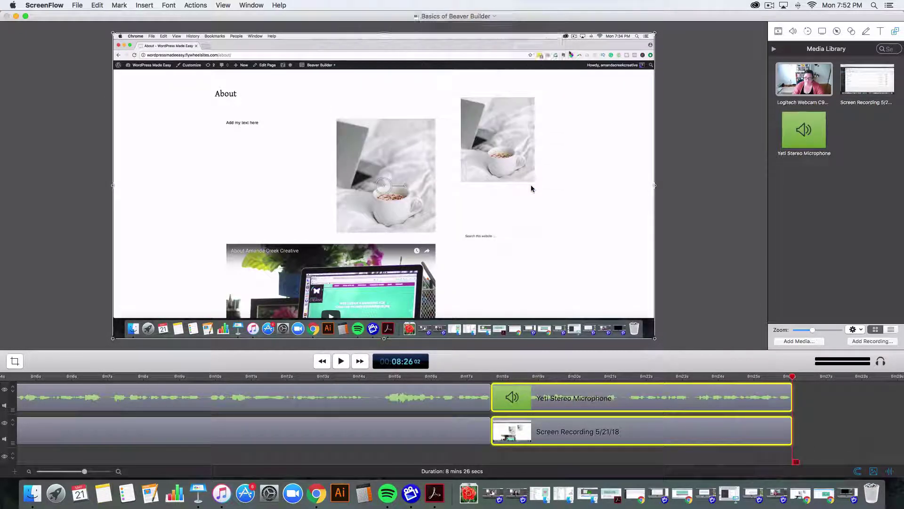